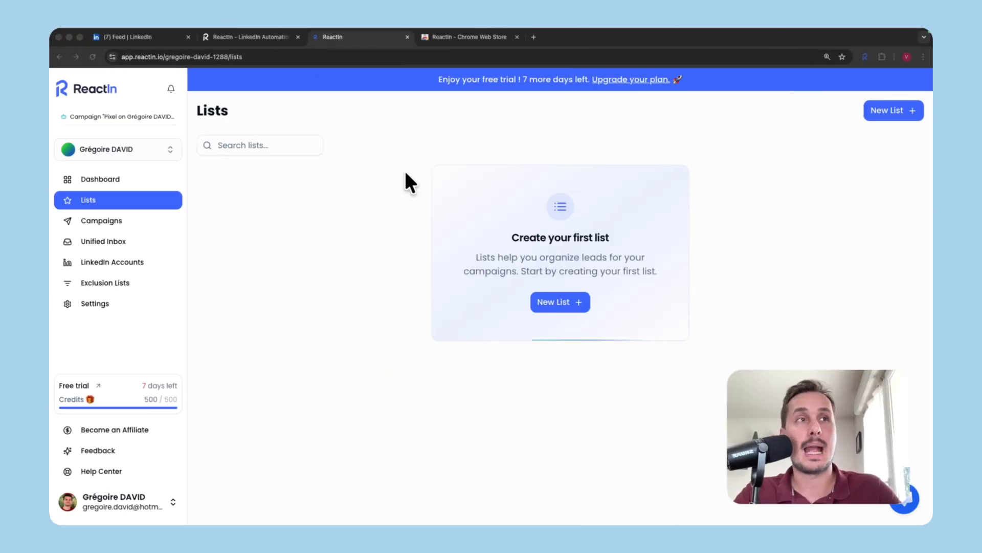
Step: Start a new lead list and paste the LinkedIn head of sales search URL into it
{"action": "left_click", "coordinate": [558, 302]}
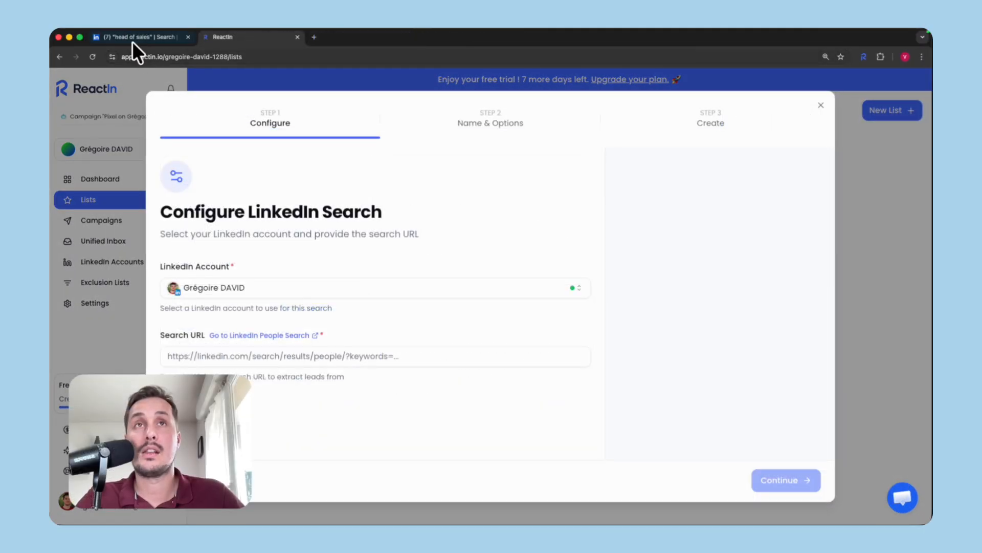
{"action": "left_click", "coordinate": [132, 41]}
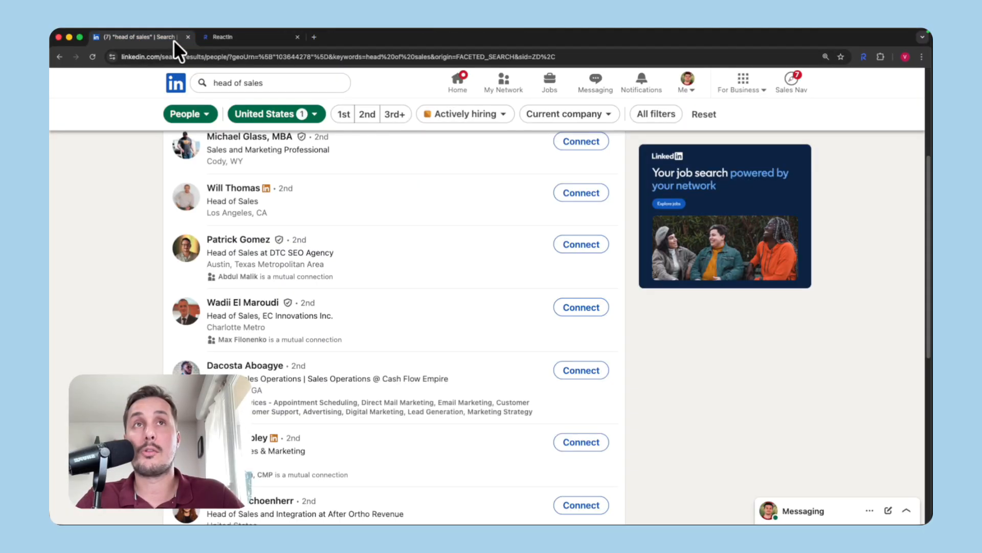
{"action": "left_click", "coordinate": [220, 56]}
{"action": "left_click", "coordinate": [231, 36]}
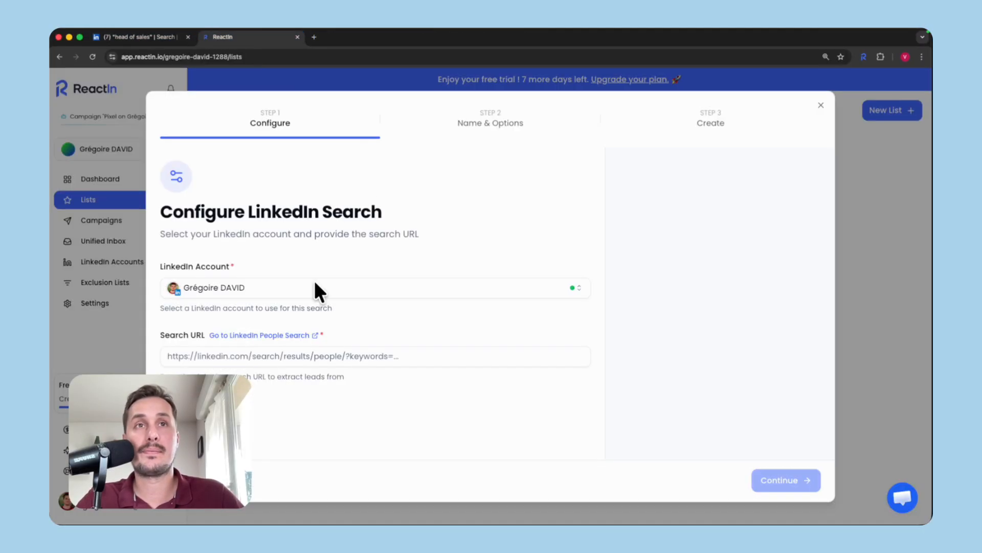
{"action": "left_click", "coordinate": [237, 353]}
{"action": "key", "text": "ctrl+v"}
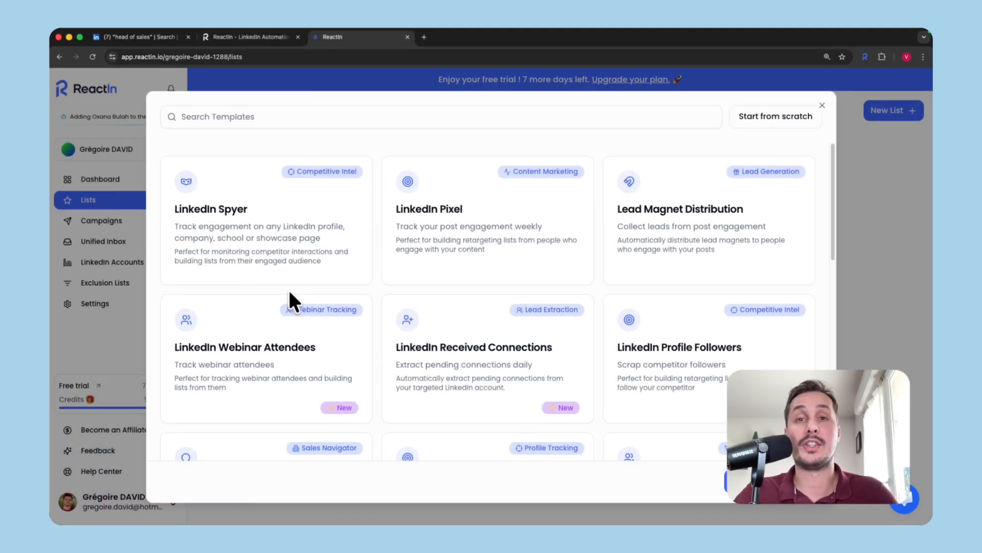
Step: Choose Turn Searches into Leads, name it 'Head of sales - US', and create the list and campaign
{"action": "scroll", "coordinate": [288, 288], "scroll_direction": "down", "scroll_amount": 7}
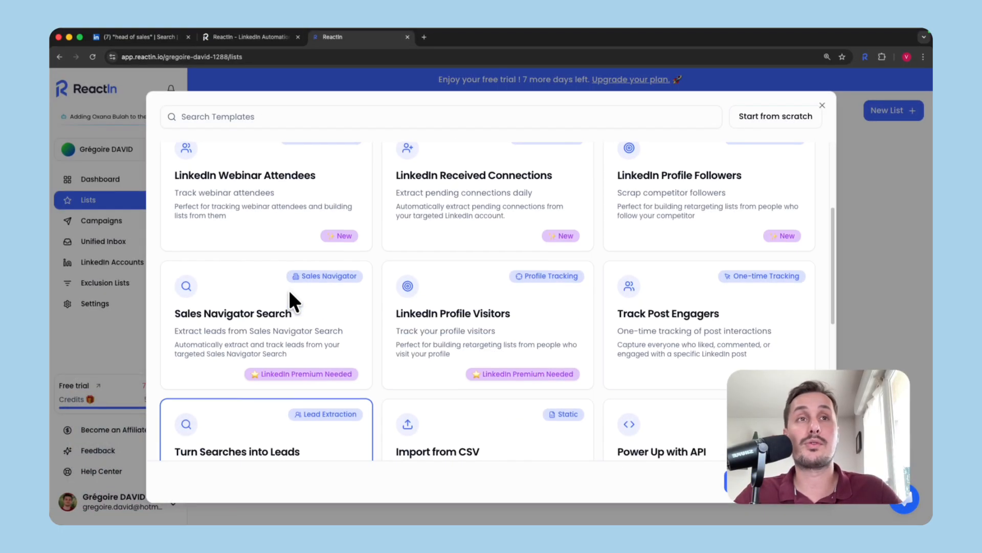
{"action": "left_click", "coordinate": [286, 287]}
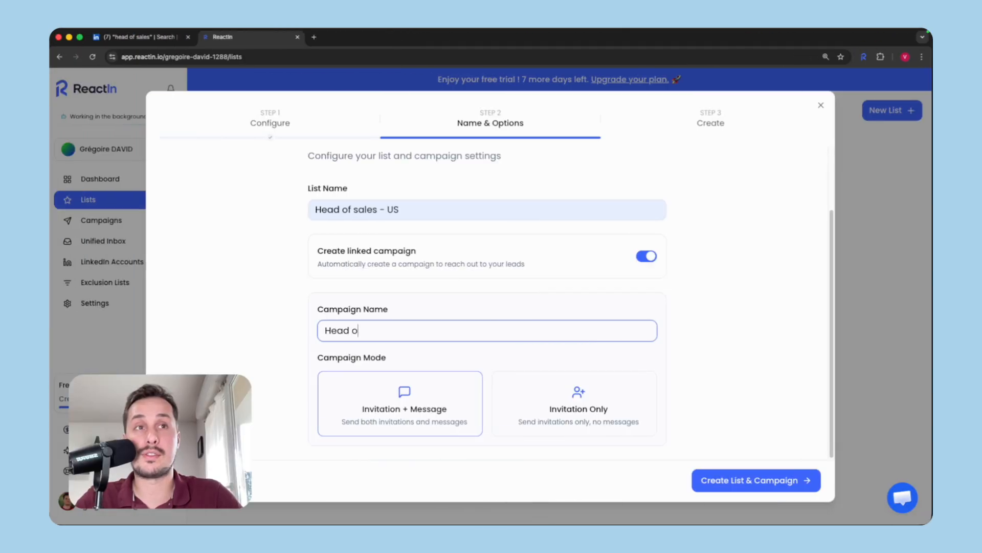
{"action": "type", "text": "s - US -"}
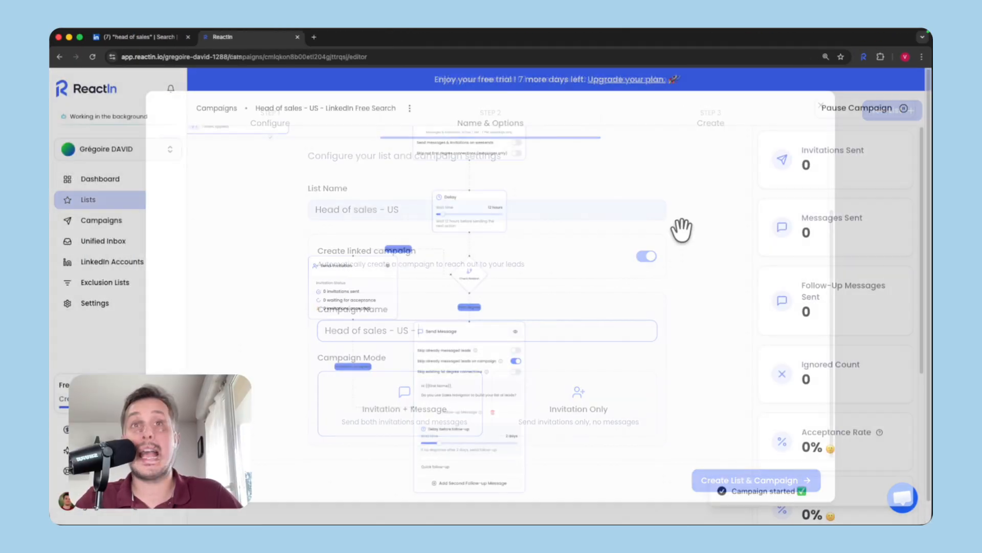
{"action": "left_click", "coordinate": [123, 221]}
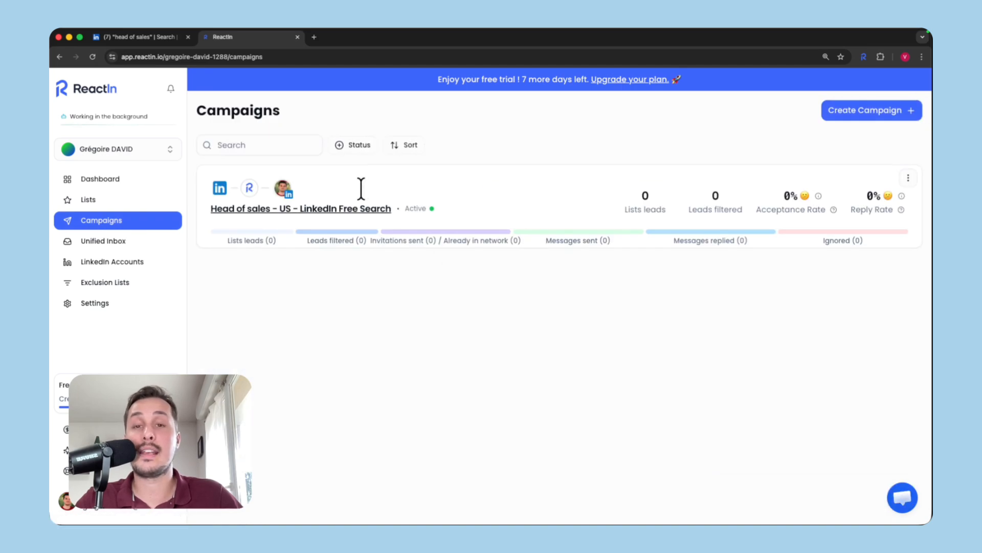
{"action": "left_click_drag", "start_coordinate": [201, 184], "coordinate": [261, 256]}
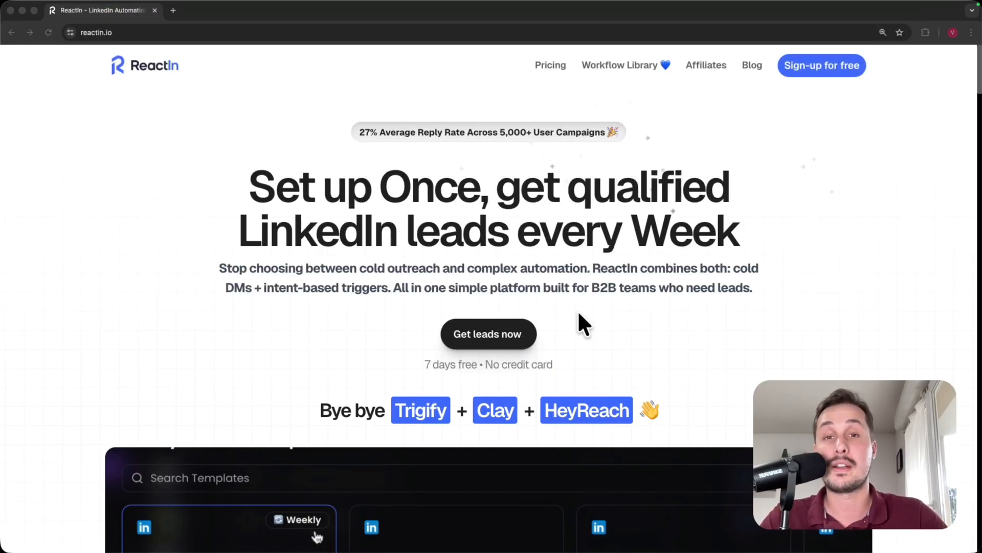
Step: Bring the browser window showing reactin.io to the front
{"action": "left_click", "coordinate": [831, 118]}
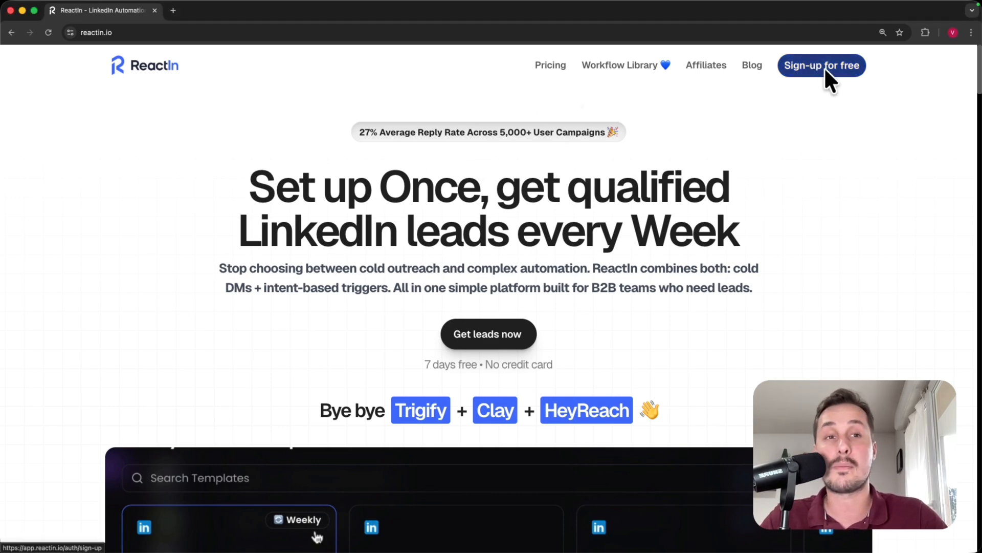
Step: Sign up for ReactIn with Continue with LinkedIn, signing in with the pre-filled LinkedIn credentials
{"action": "left_click", "coordinate": [833, 80]}
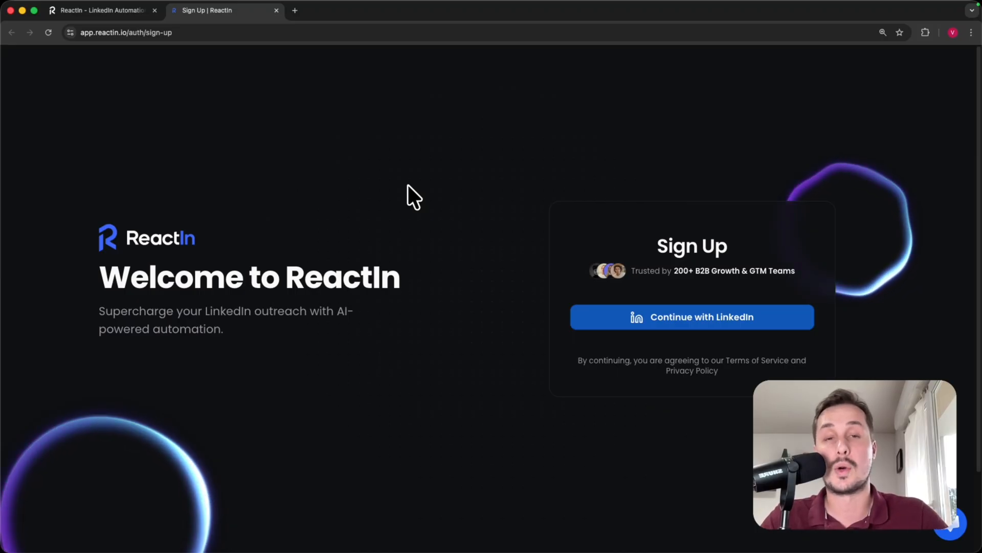
{"action": "left_click", "coordinate": [748, 318]}
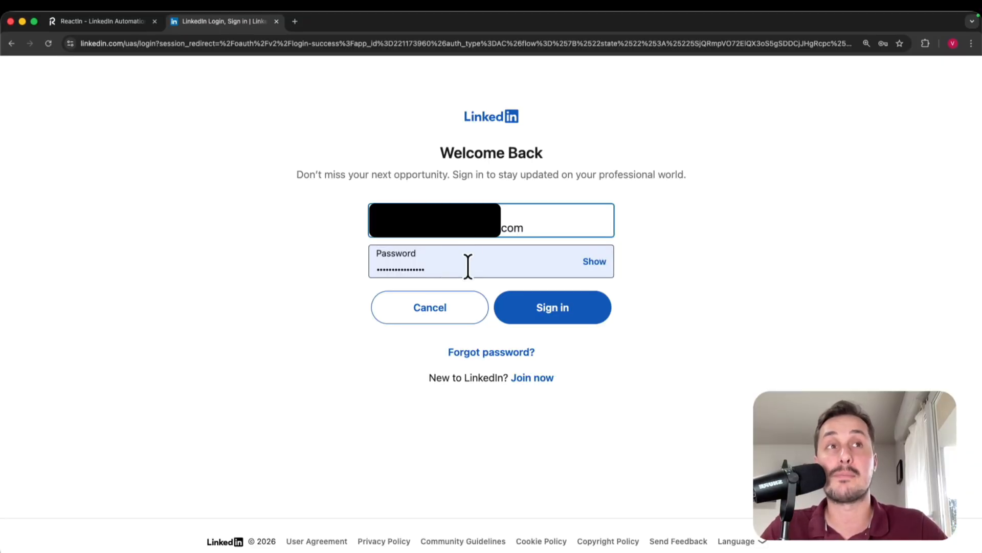
{"action": "left_click", "coordinate": [559, 308]}
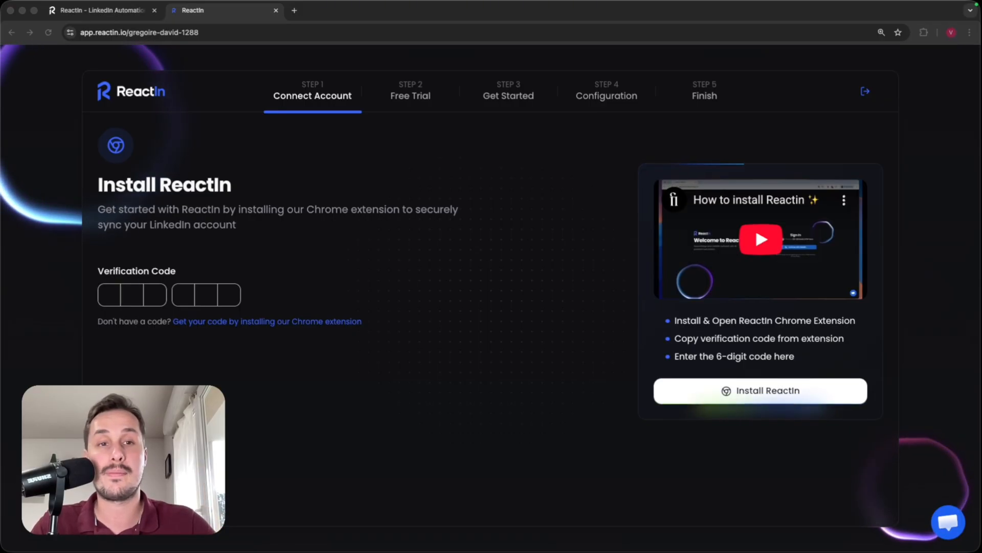
Step: Install the ReactIn Chrome extension from its Chrome Web Store page
{"action": "left_click", "coordinate": [767, 390]}
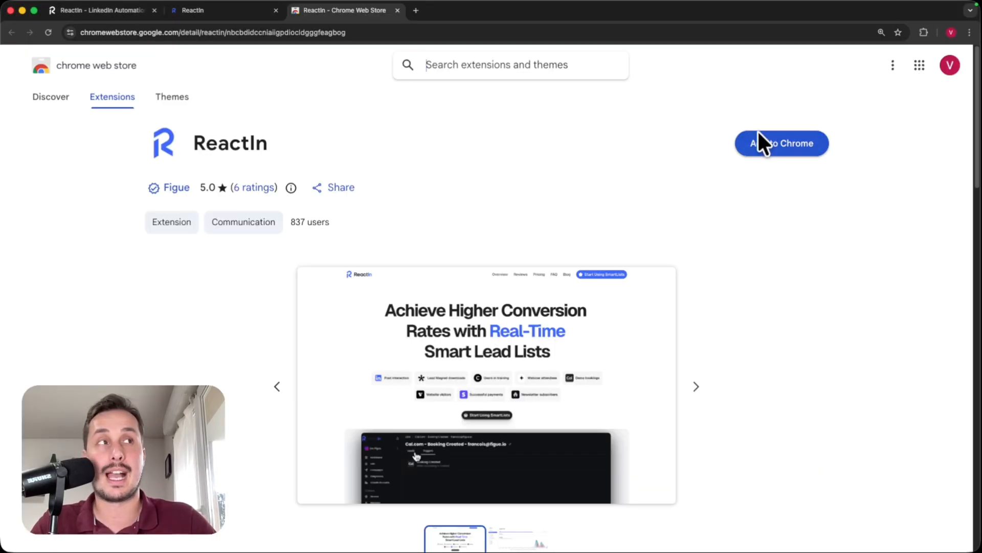
{"action": "left_click", "coordinate": [782, 143]}
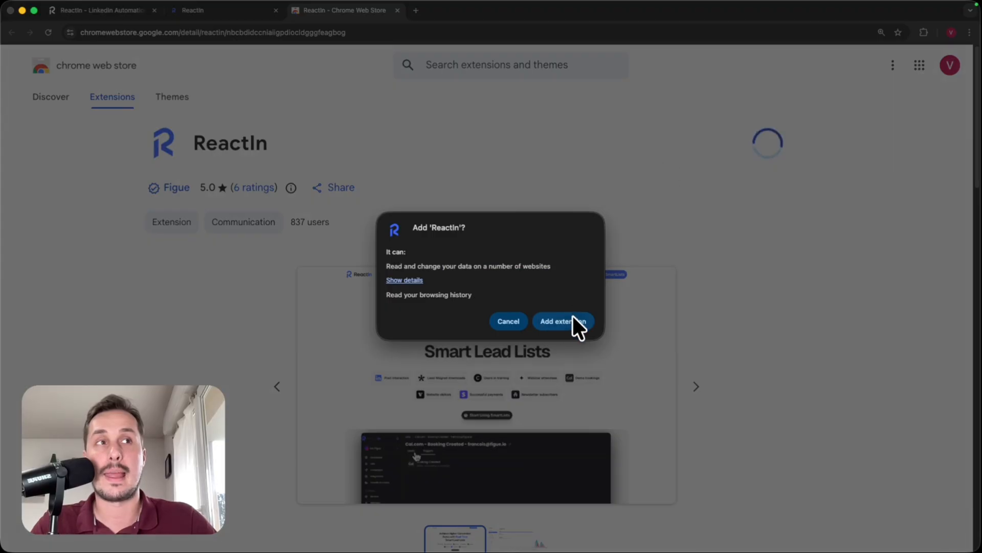
{"action": "left_click", "coordinate": [572, 320]}
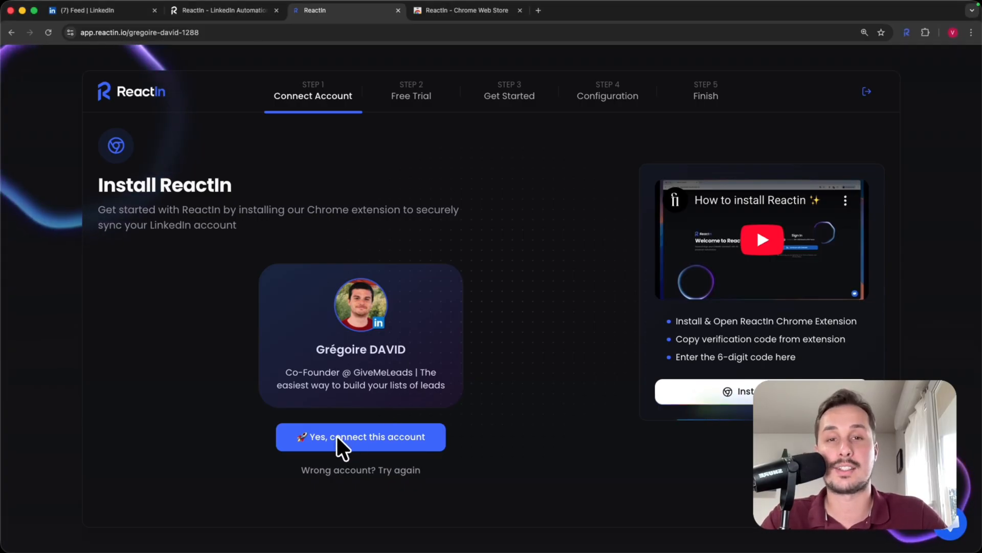
Step: Connect the detected LinkedIn account, start the 7-day free trial, and set up LinkedIn Pixel
{"action": "left_click", "coordinate": [395, 439]}
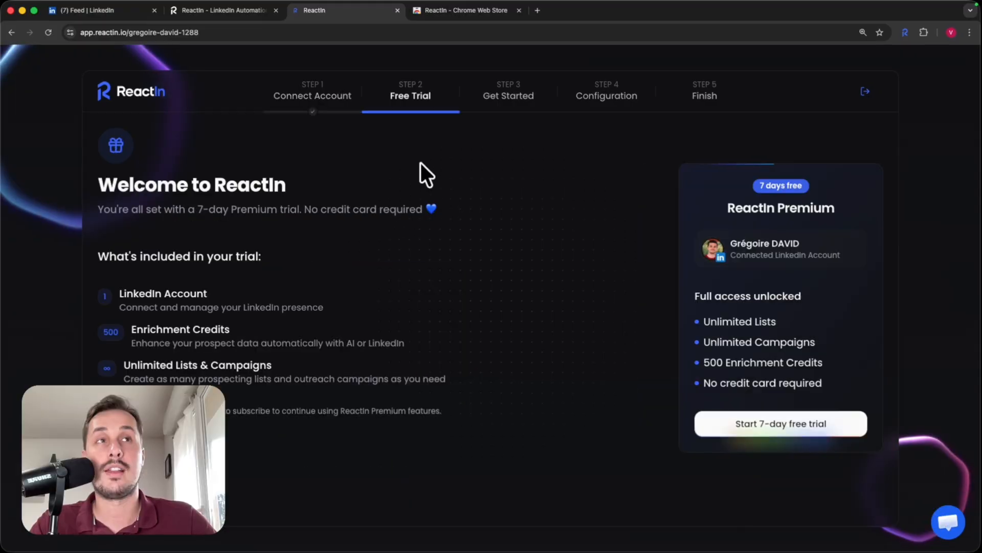
{"action": "left_click", "coordinate": [778, 423]}
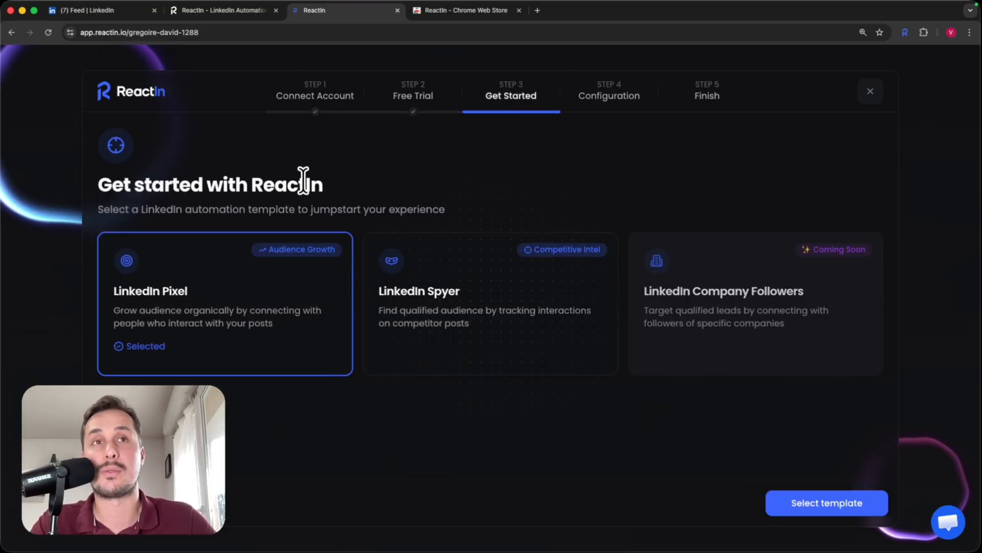
{"action": "left_click", "coordinate": [803, 504]}
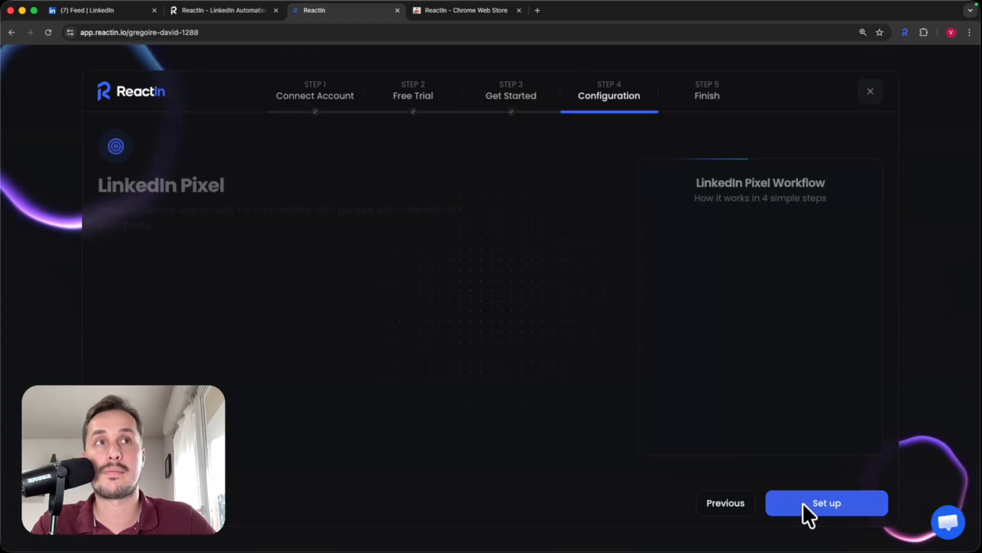
{"action": "left_click", "coordinate": [814, 500]}
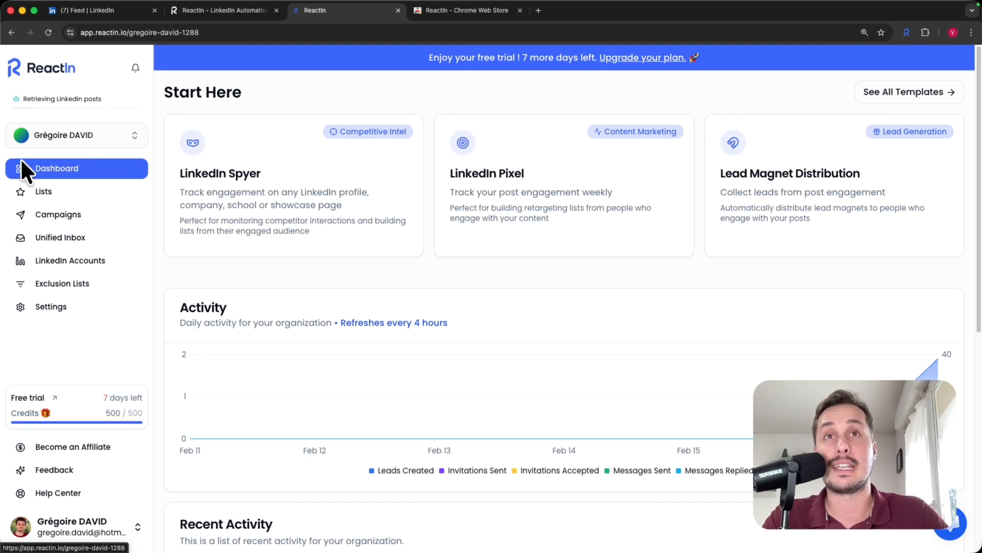
Step: Browse Lists, Campaigns and Unified Inbox, ending on LinkedIn Accounts with its invitation and message limits
{"action": "left_click", "coordinate": [48, 192]}
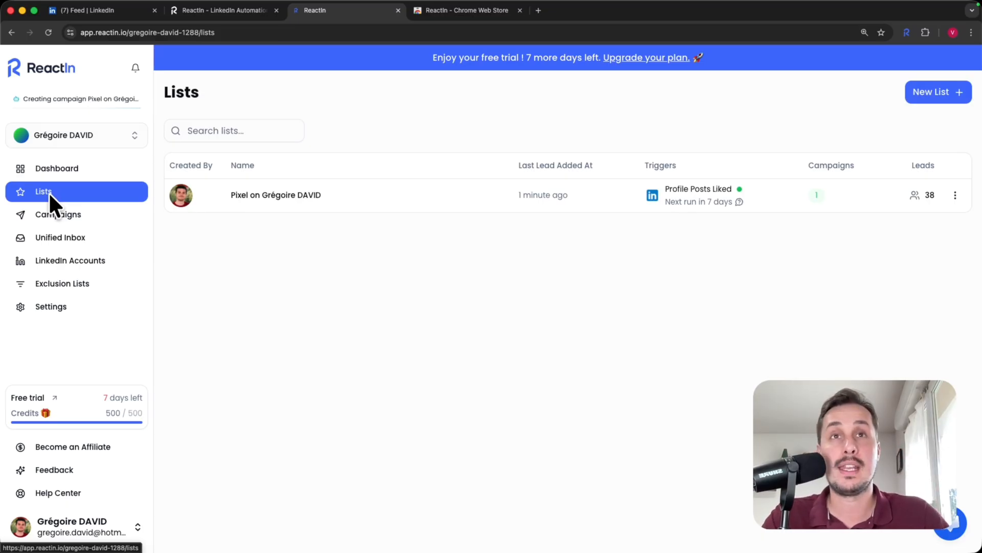
{"action": "left_click", "coordinate": [62, 214]}
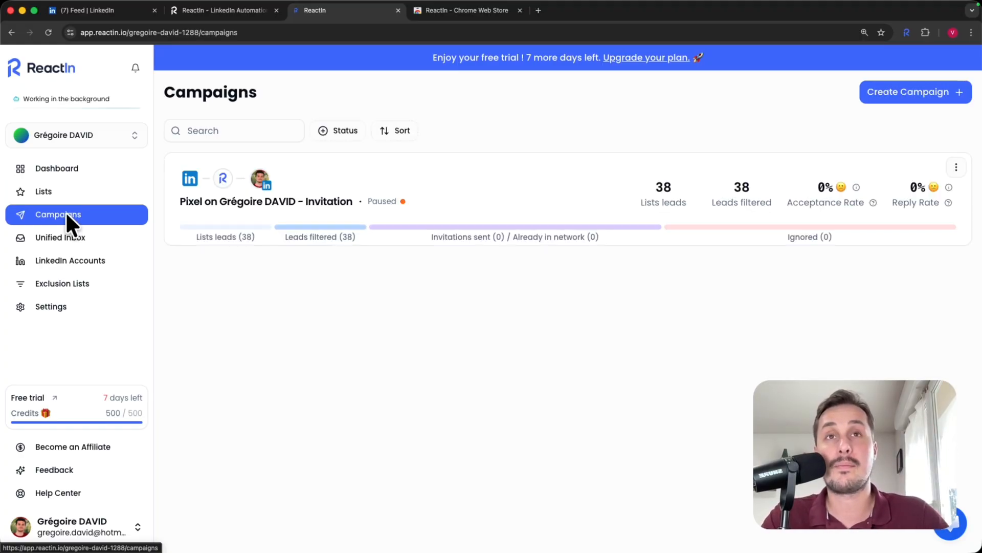
{"action": "left_click", "coordinate": [88, 237]}
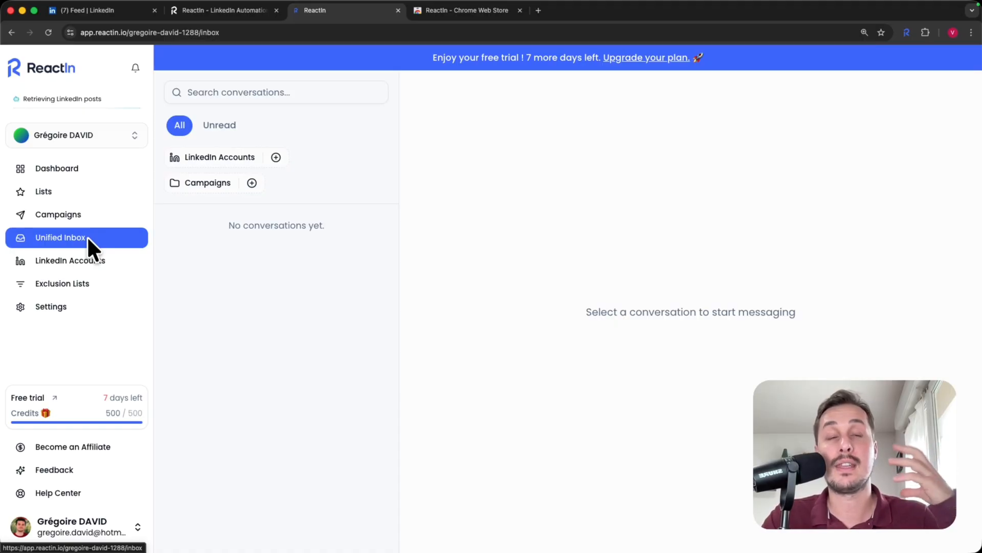
{"action": "left_click", "coordinate": [69, 261]}
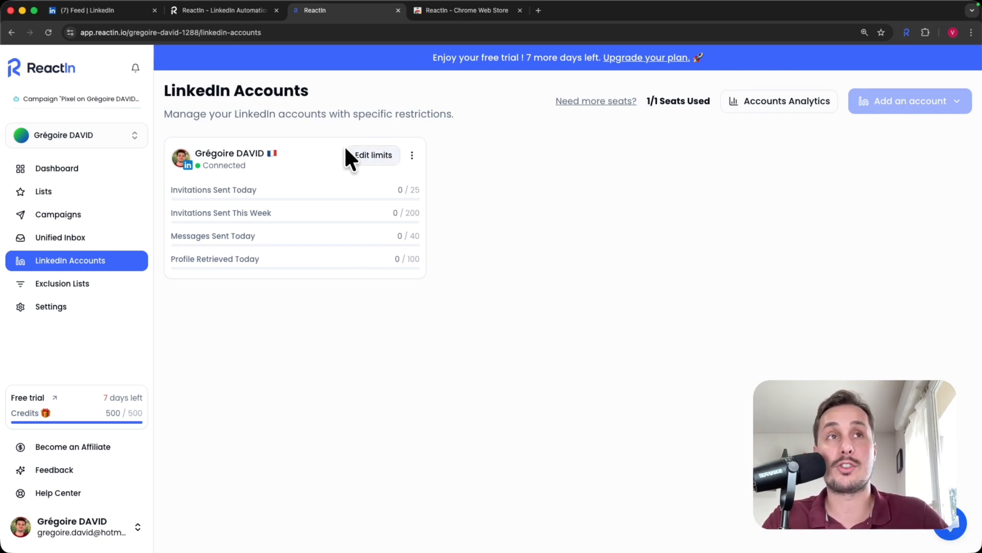
Step: Set the account's daily limits to 25 invitations and 40 messages and save them
{"action": "left_click", "coordinate": [381, 159]}
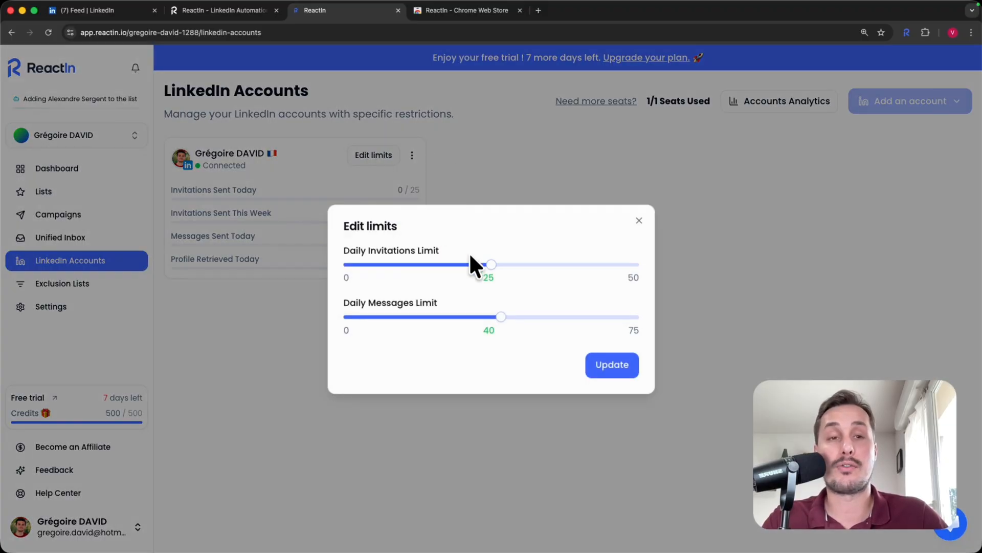
{"action": "left_click_drag", "start_coordinate": [486, 263], "coordinate": [442, 264]}
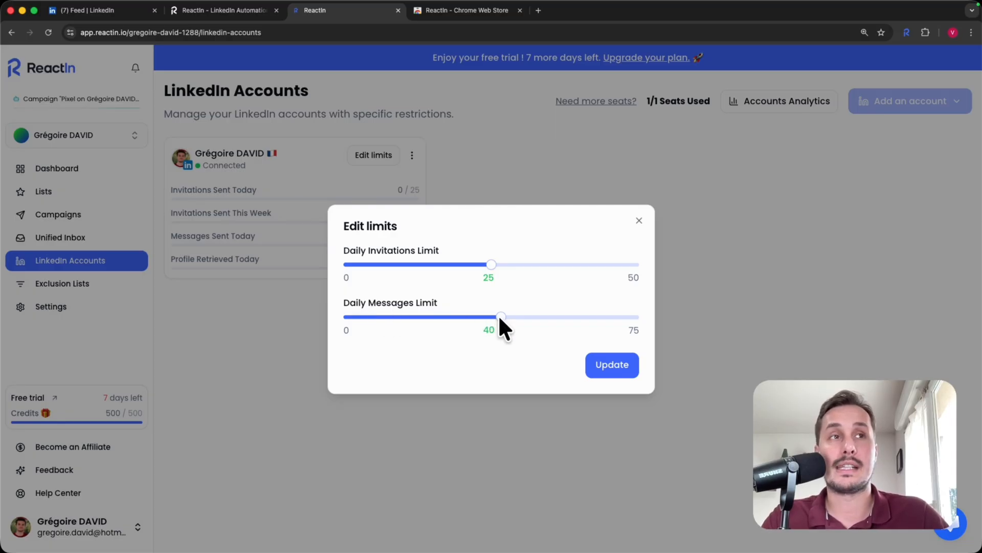
{"action": "mouse_move", "coordinate": [499, 316]}
{"action": "left_mouse_down"}
{"action": "mouse_move", "coordinate": [378, 318]}
{"action": "mouse_move", "coordinate": [634, 318]}
{"action": "mouse_move", "coordinate": [508, 305]}
{"action": "left_mouse_up"}
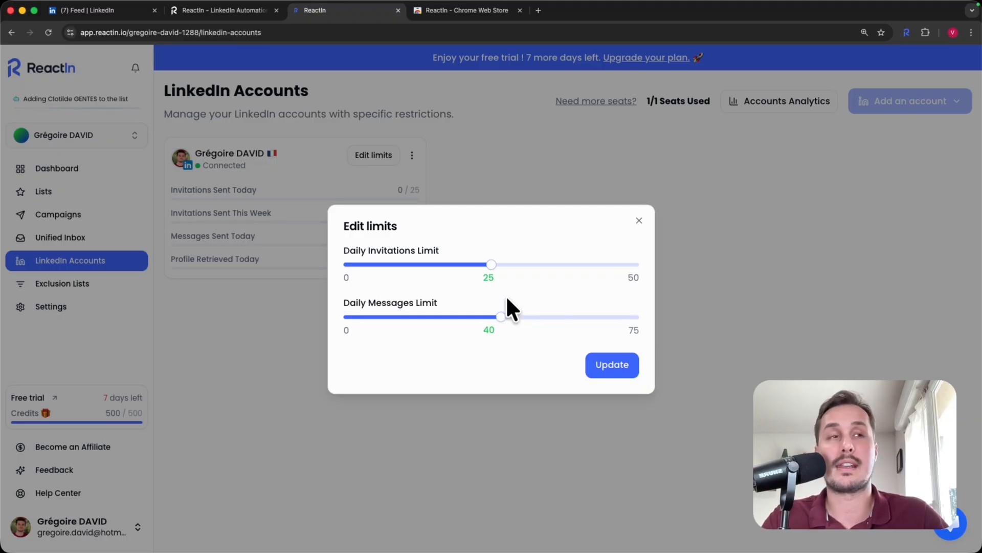
{"action": "left_click", "coordinate": [631, 362]}
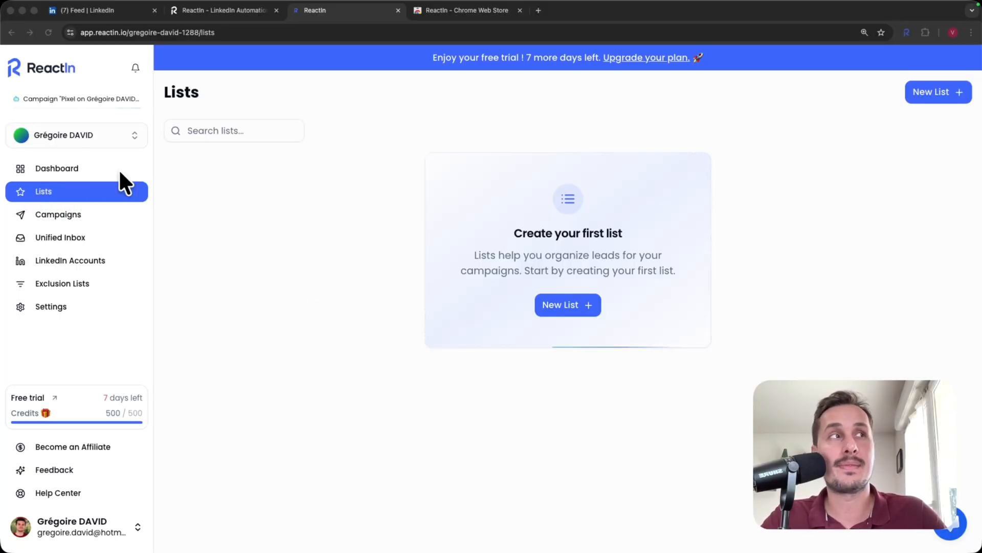
Step: Open the New List template gallery showing LinkedIn Spyer, LinkedIn Pixel and other templates
{"action": "left_click", "coordinate": [572, 307]}
{"action": "left_click", "coordinate": [572, 305]}
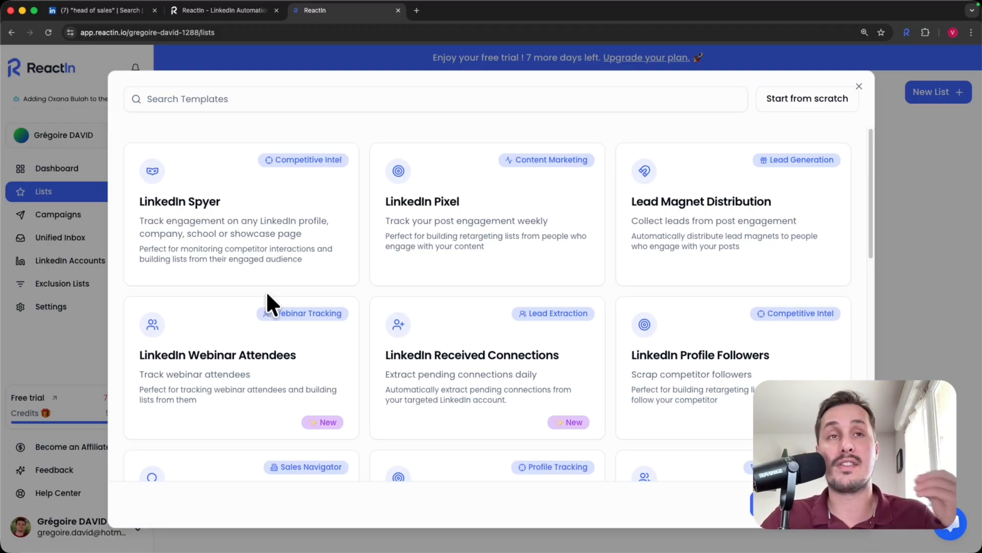
Step: Scroll to Turn Searches into Leads, then switch to the LinkedIn 'head of sales' United States search
{"action": "scroll", "coordinate": [266, 290], "scroll_direction": "down", "scroll_amount": 8}
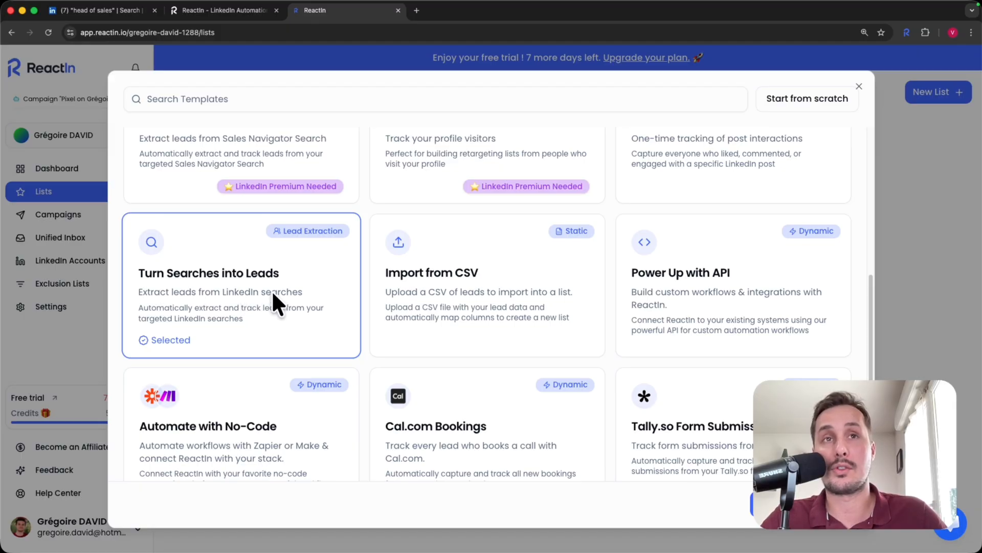
{"action": "left_click", "coordinate": [98, 8]}
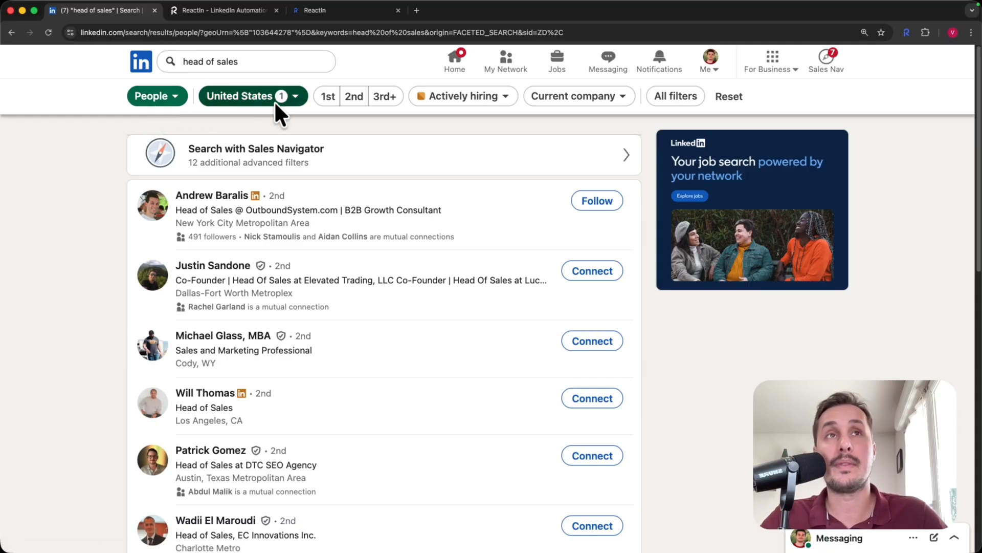
{"action": "left_click", "coordinate": [294, 102]}
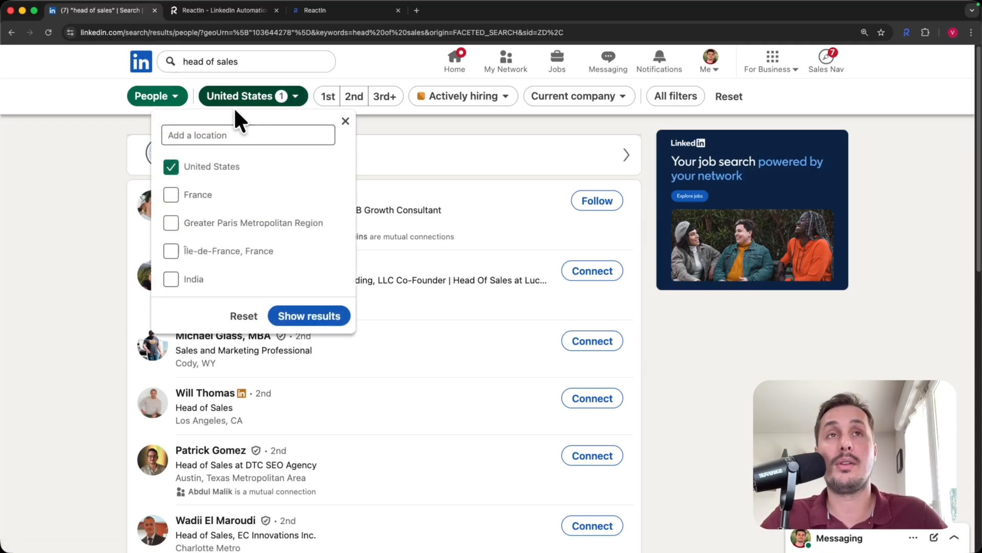
{"action": "left_click", "coordinate": [114, 172]}
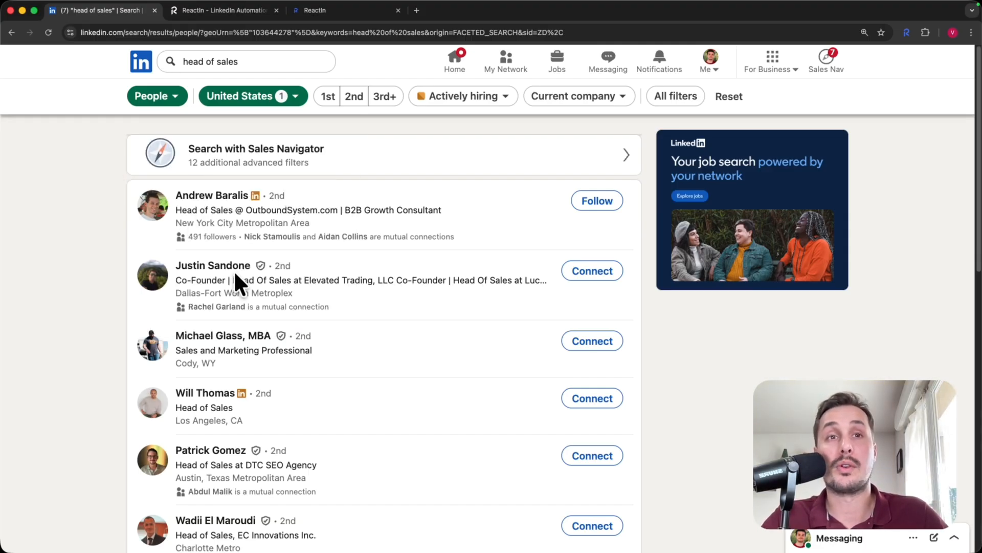
{"action": "scroll", "coordinate": [235, 272], "scroll_direction": "down", "scroll_amount": 3}
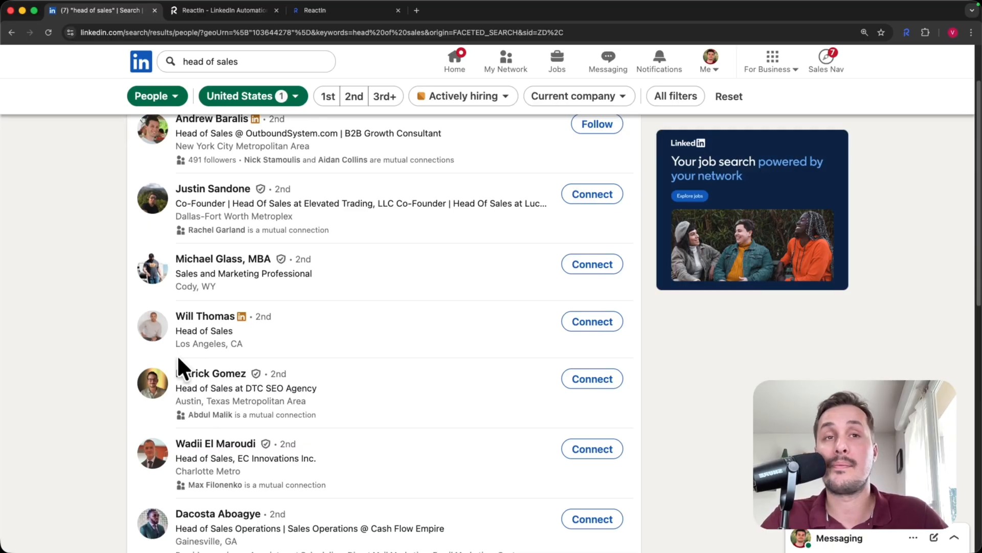
{"action": "scroll", "coordinate": [233, 377], "scroll_direction": "down", "scroll_amount": 1}
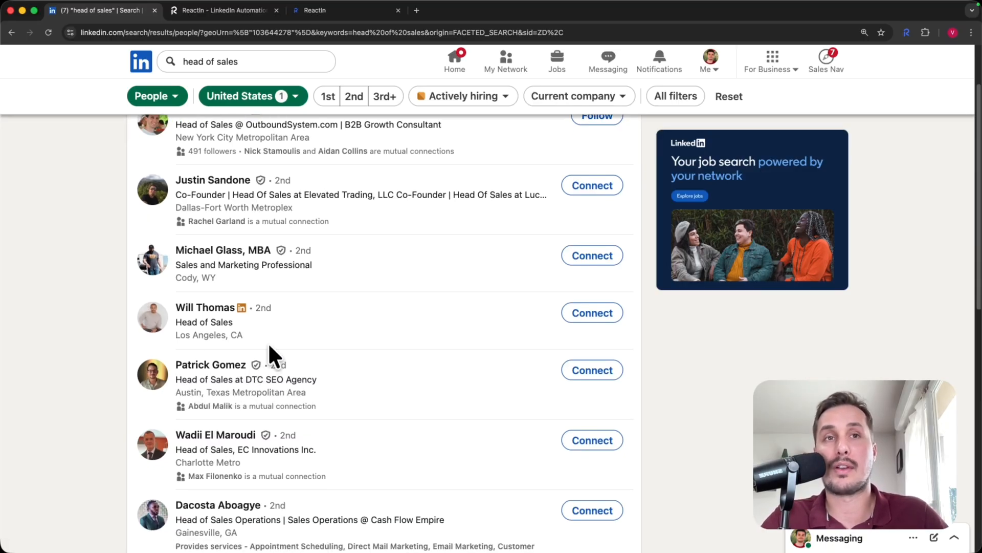
{"action": "scroll", "coordinate": [271, 338], "scroll_direction": "up", "scroll_amount": 3}
{"action": "scroll", "coordinate": [215, 241], "scroll_direction": "down", "scroll_amount": 5}
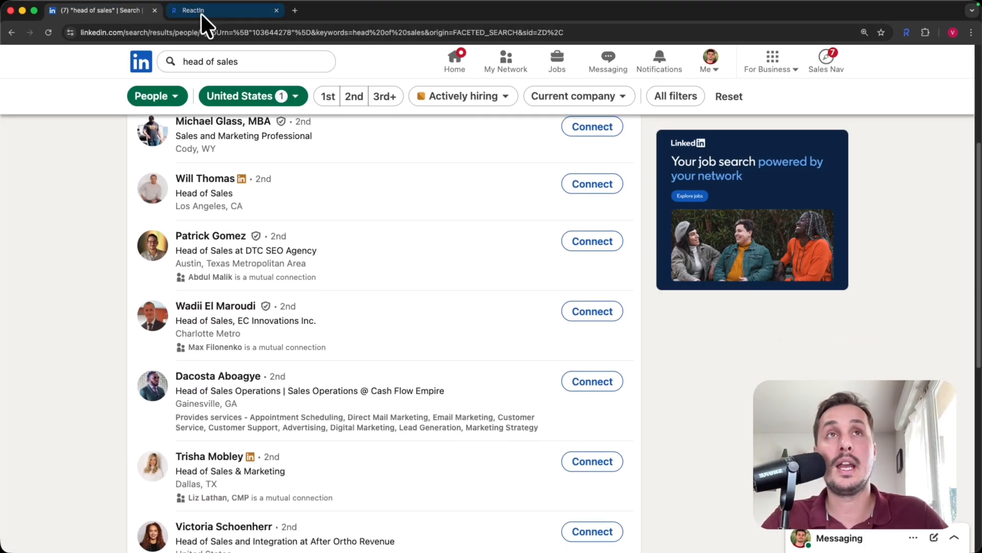
Step: Select Turn Searches into Leads, paste the copied LinkedIn search URL into Search URL, and continue
{"action": "left_click", "coordinate": [201, 8]}
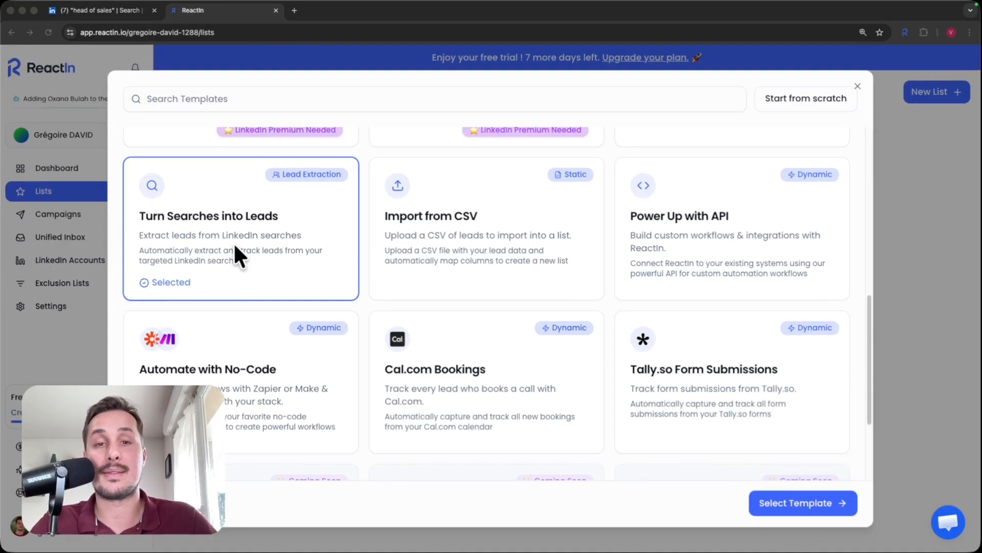
{"action": "left_click", "coordinate": [781, 501]}
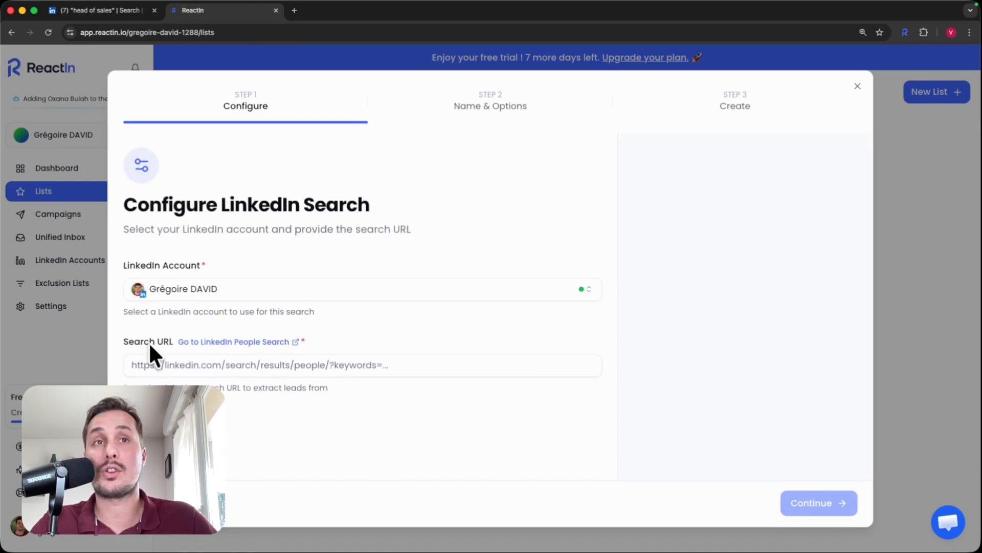
{"action": "left_click", "coordinate": [93, 10]}
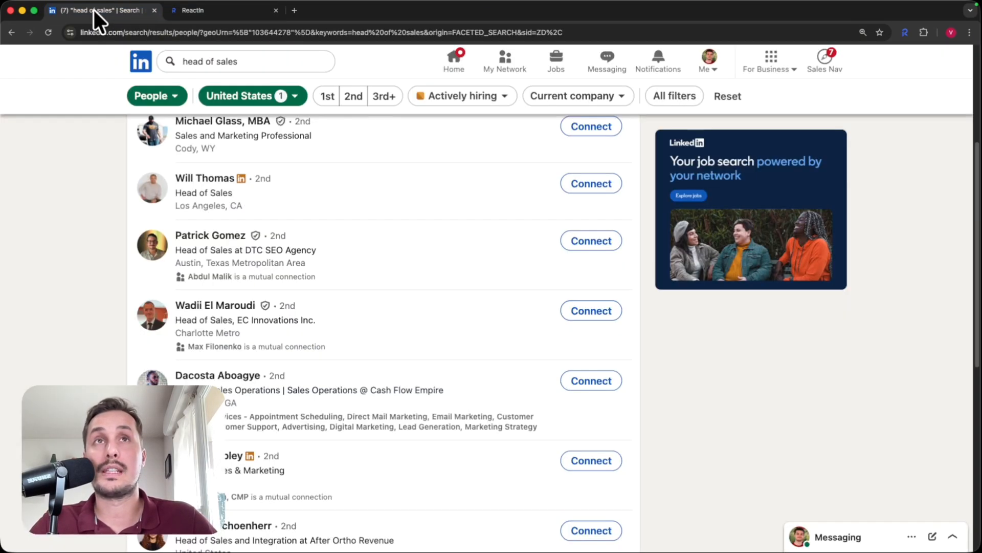
{"action": "left_click", "coordinate": [194, 28]}
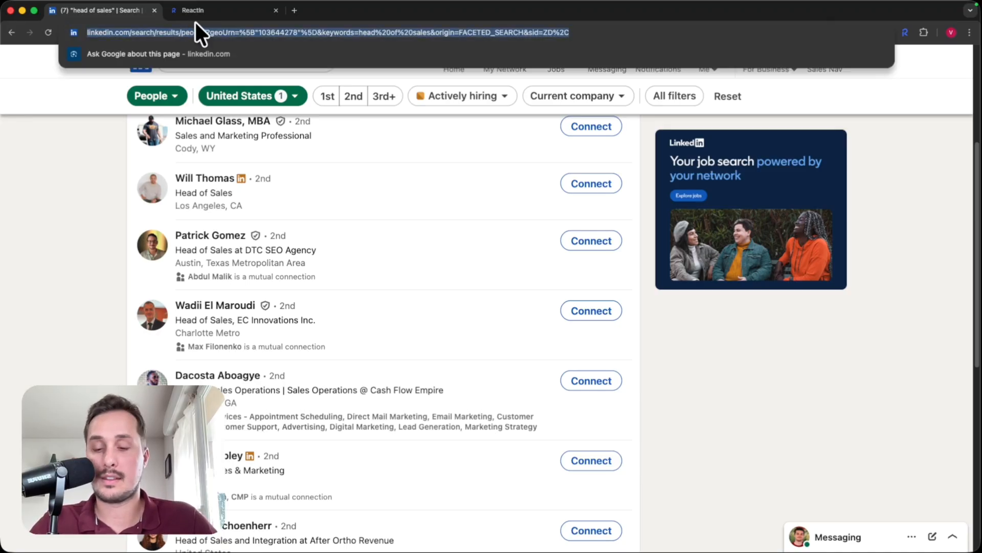
{"action": "left_click", "coordinate": [205, 10]}
{"action": "left_click", "coordinate": [224, 364]}
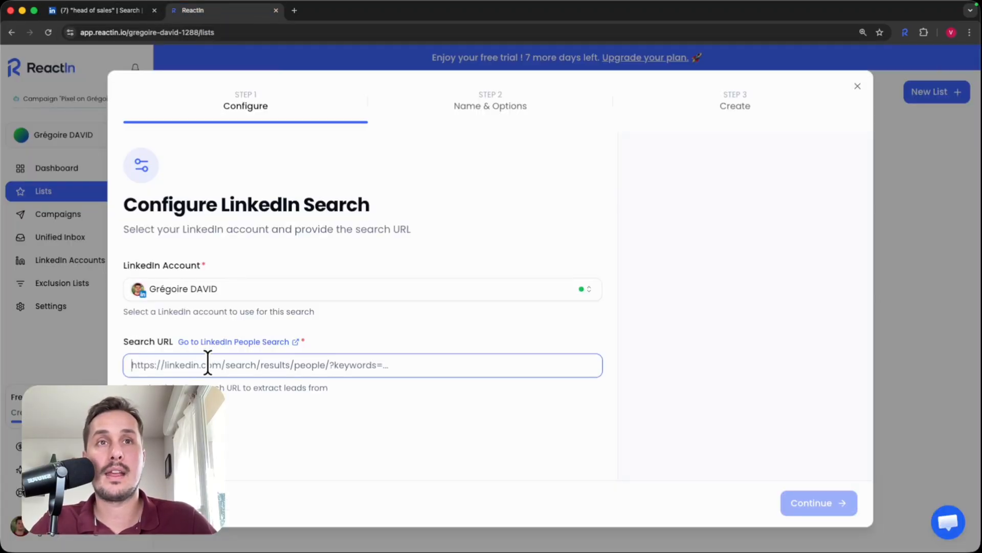
{"action": "key", "text": "super+v"}
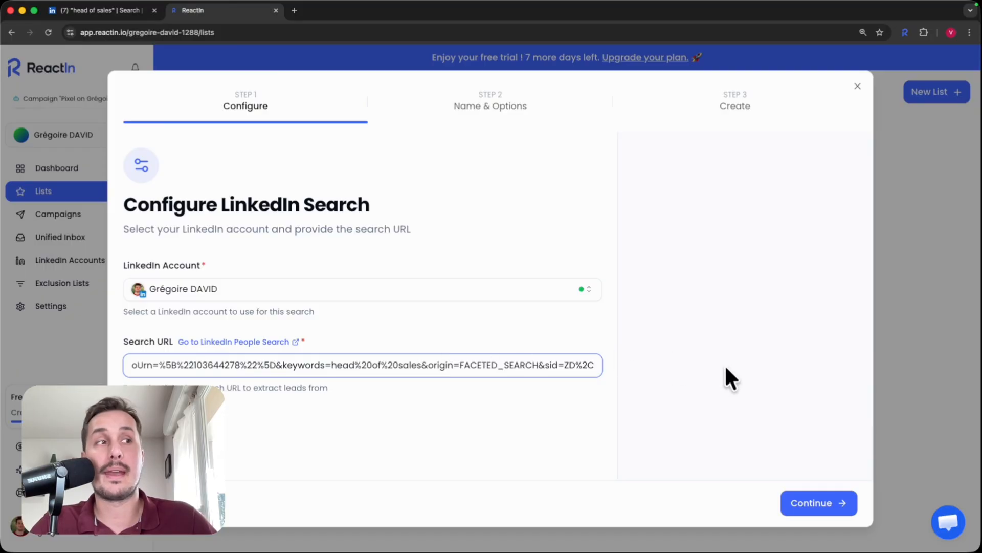
{"action": "left_click", "coordinate": [817, 503]}
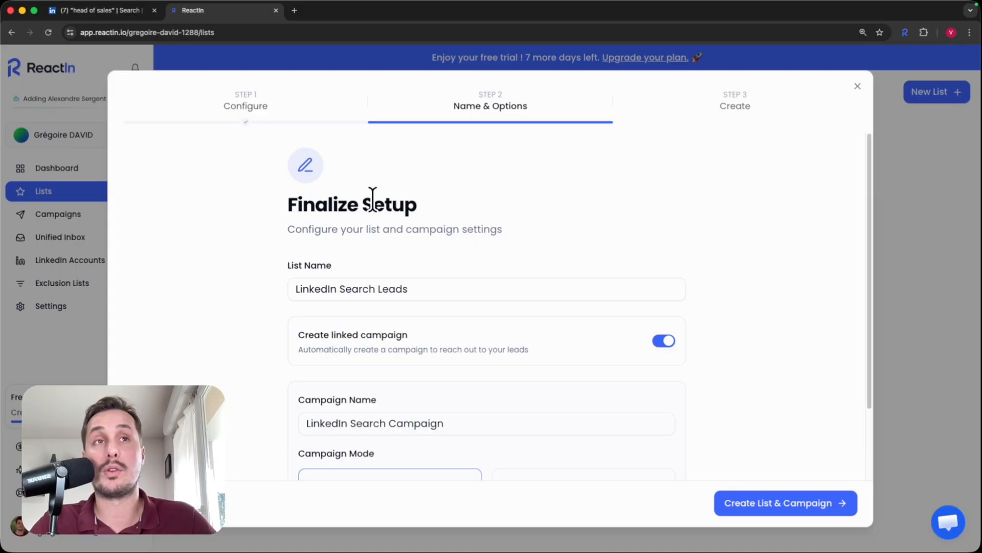
Step: Replace the default list name with 'Head of sales - US'
{"action": "left_click_drag", "start_coordinate": [425, 287], "coordinate": [288, 287]}
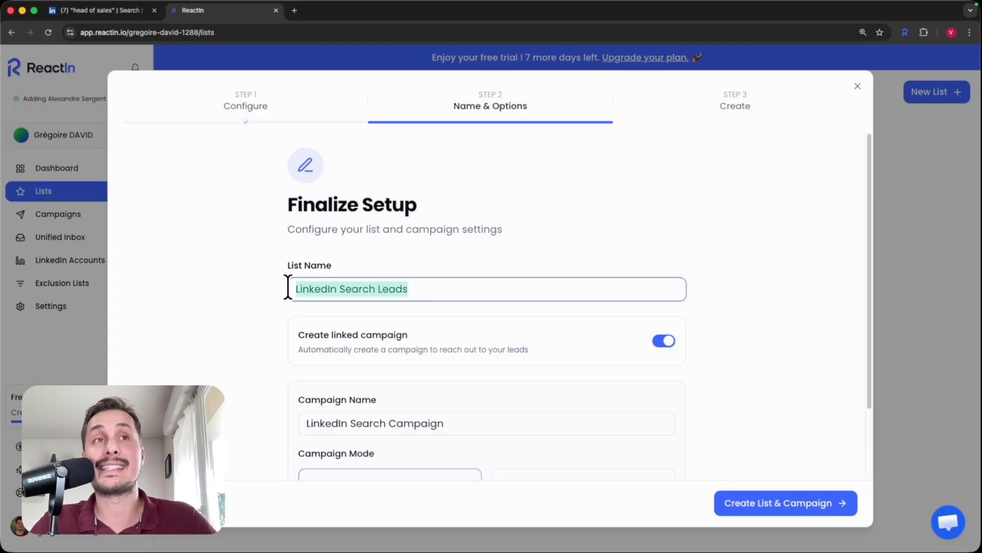
{"action": "key", "text": "BackSpace"}
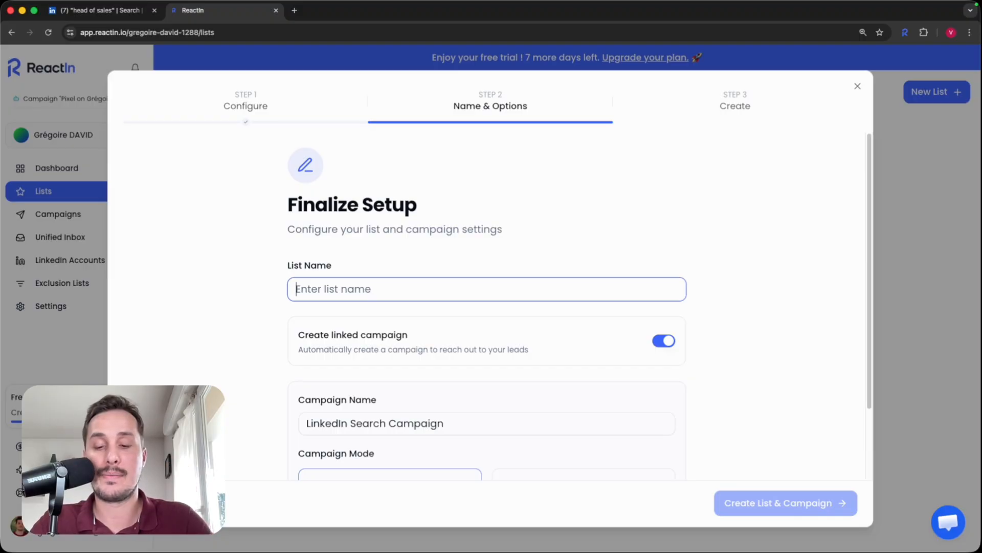
{"action": "type", "text": "UQS"}
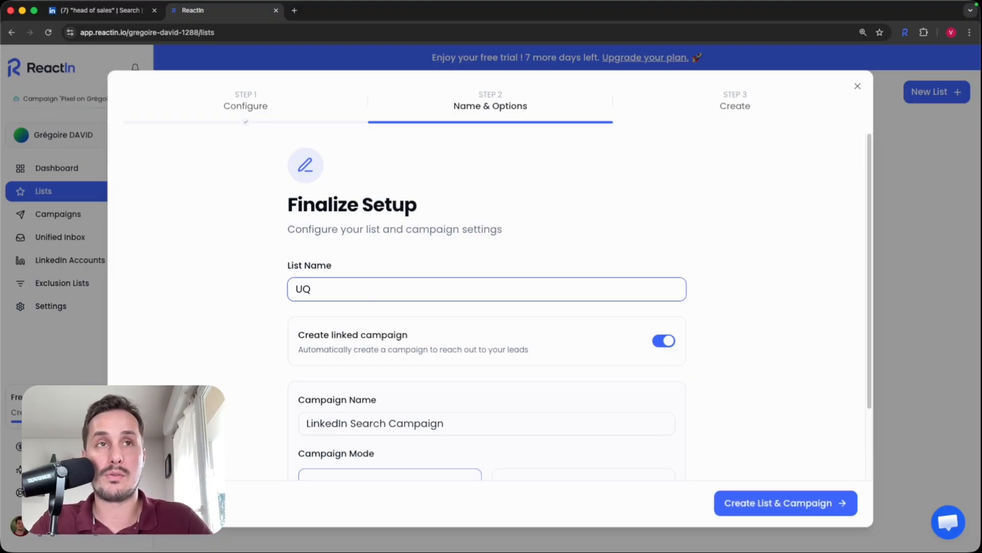
{"action": "key", "text": "BackSpace"}
{"action": "key", "text": "BackSpace"}
{"action": "type", "text": "Head of sa"}
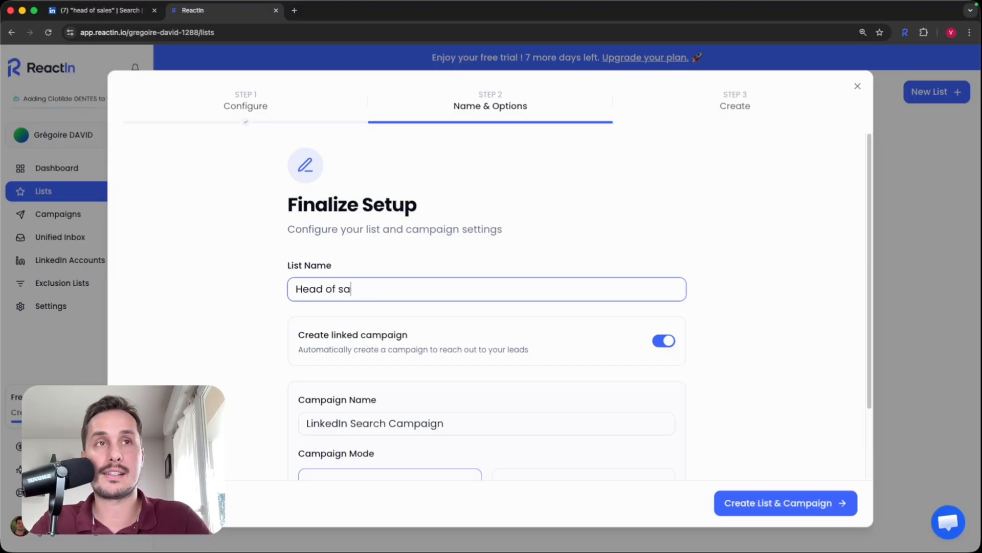
{"action": "type", "text": "les - US"}
{"action": "left_click", "coordinate": [415, 271]}
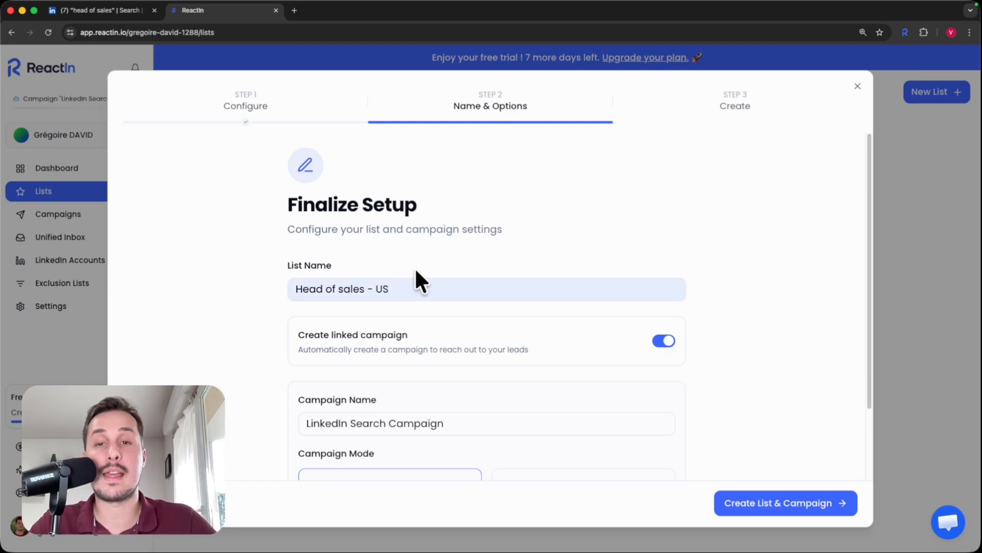
{"action": "scroll", "coordinate": [419, 279], "scroll_direction": "down", "scroll_amount": 1}
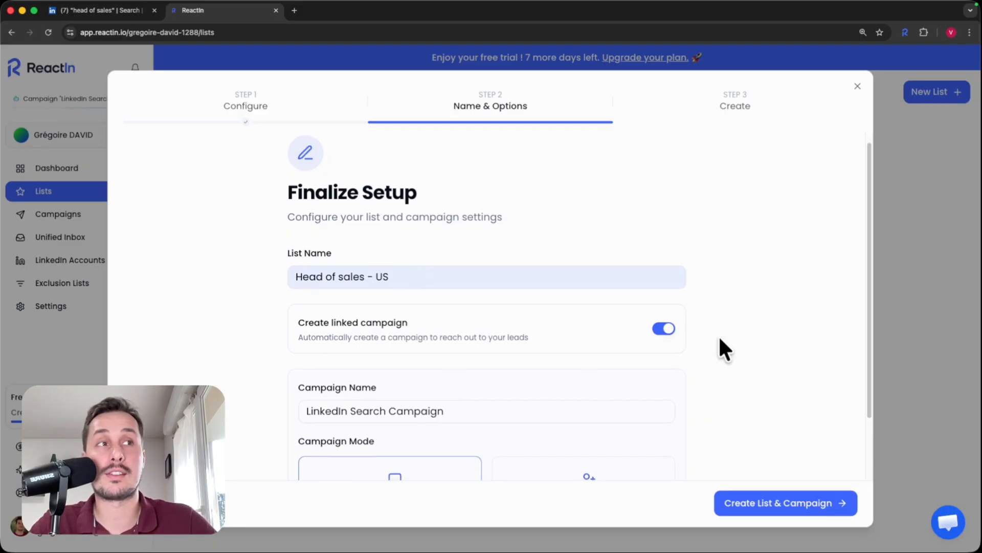
Step: Rename the campaign to 'Head of sales - US - LinkedIn Free Search' and create the list and campaign
{"action": "scroll", "coordinate": [532, 337], "scroll_direction": "down", "scroll_amount": 3}
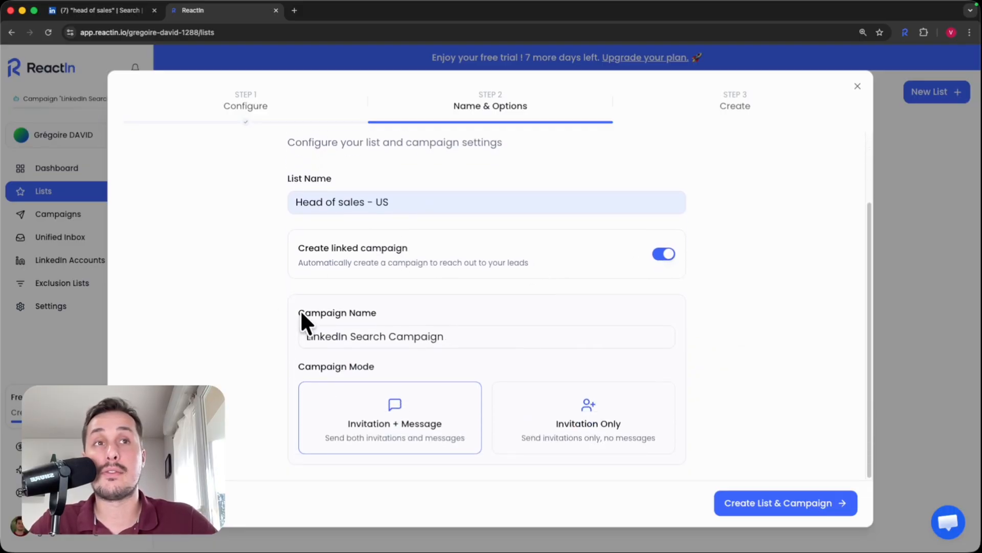
{"action": "left_click_drag", "start_coordinate": [471, 340], "coordinate": [243, 331]}
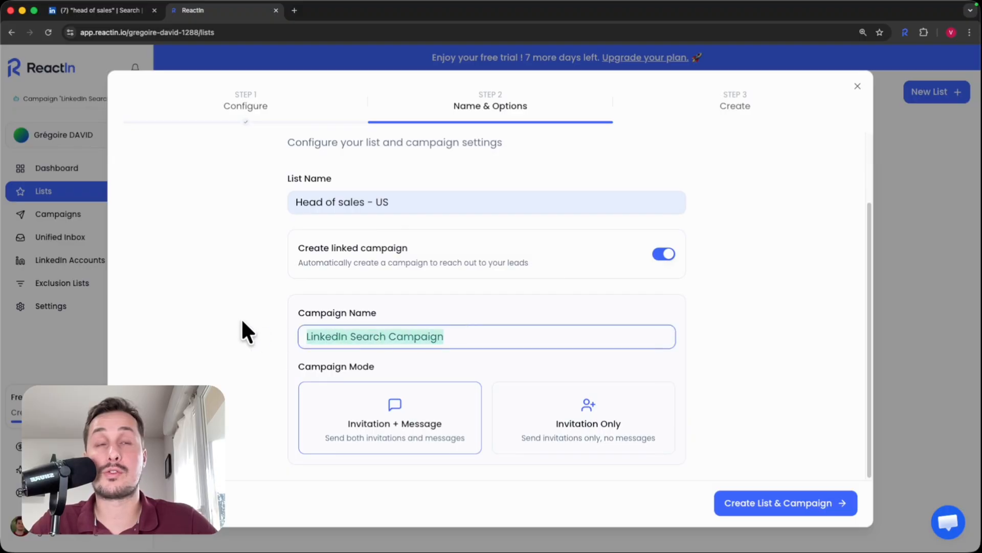
{"action": "type", "text": "Hea"}
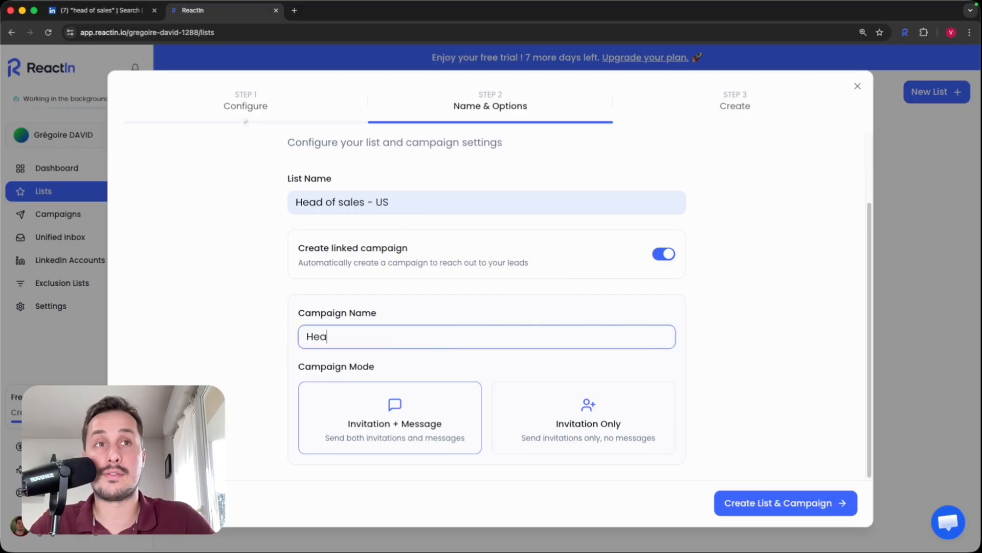
{"action": "type", "text": "d of sales - U"}
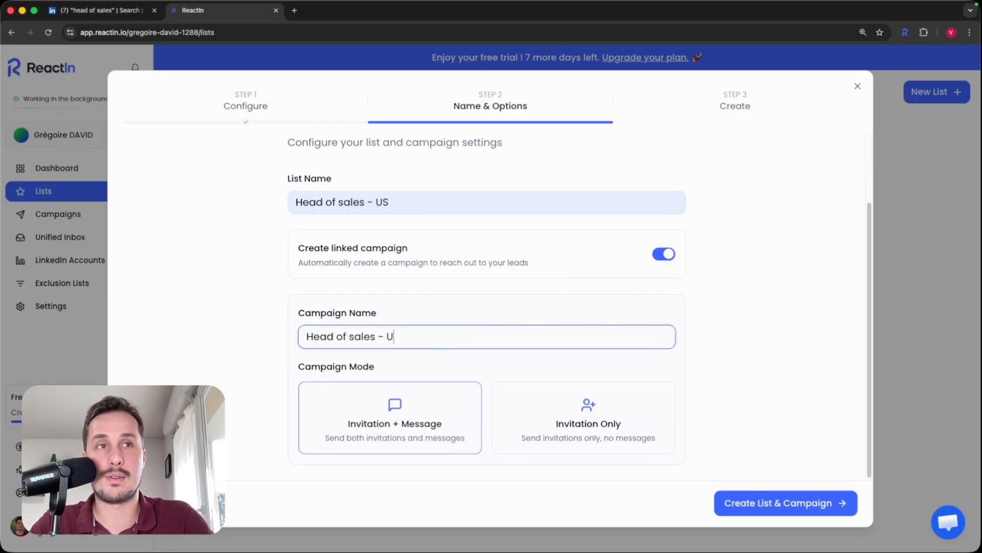
{"action": "type", "text": "S - Linke"}
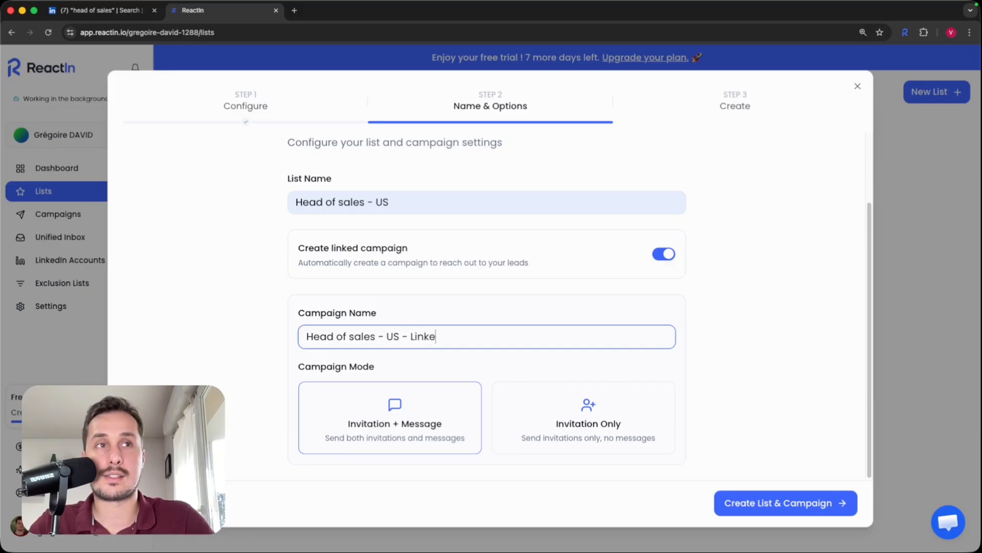
{"action": "type", "text": "dIn Free "}
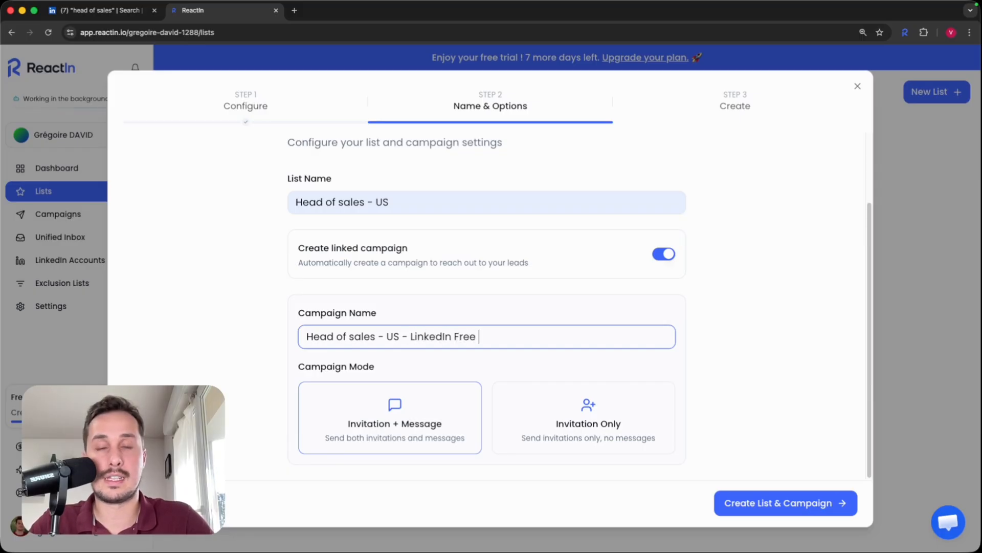
{"action": "type", "text": "Search"}
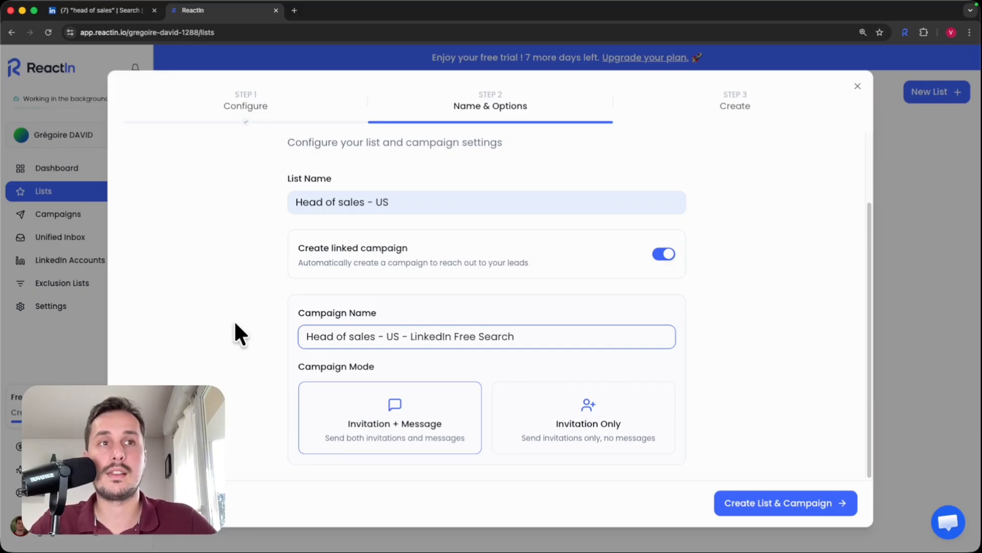
{"action": "left_click", "coordinate": [748, 348]}
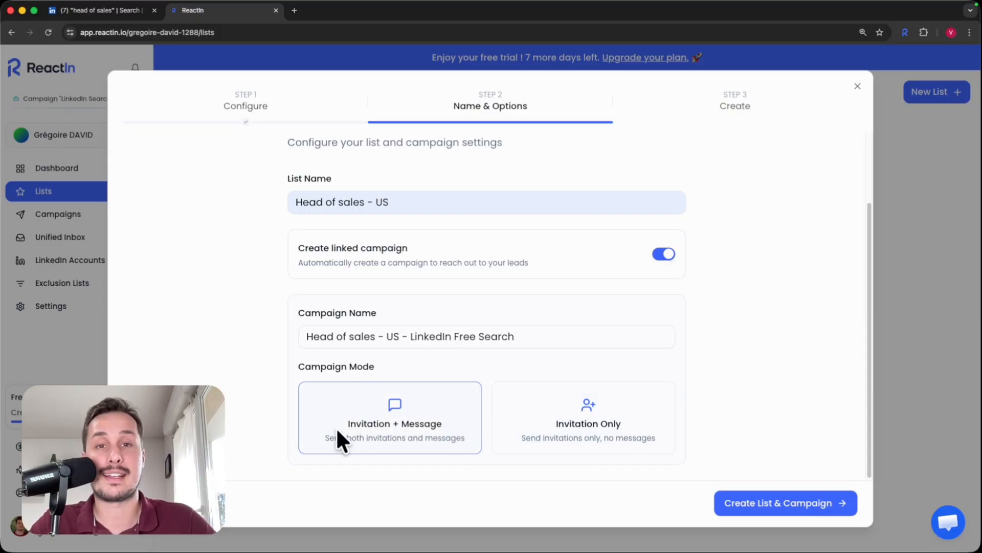
{"action": "left_click", "coordinate": [745, 503]}
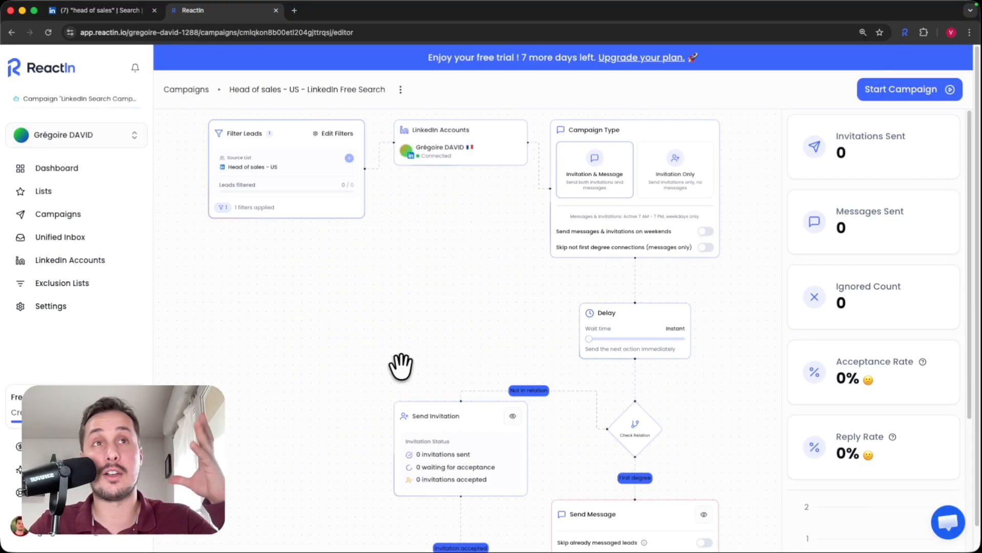
{"action": "scroll", "coordinate": [294, 200], "scroll_direction": "up", "scroll_amount": 5}
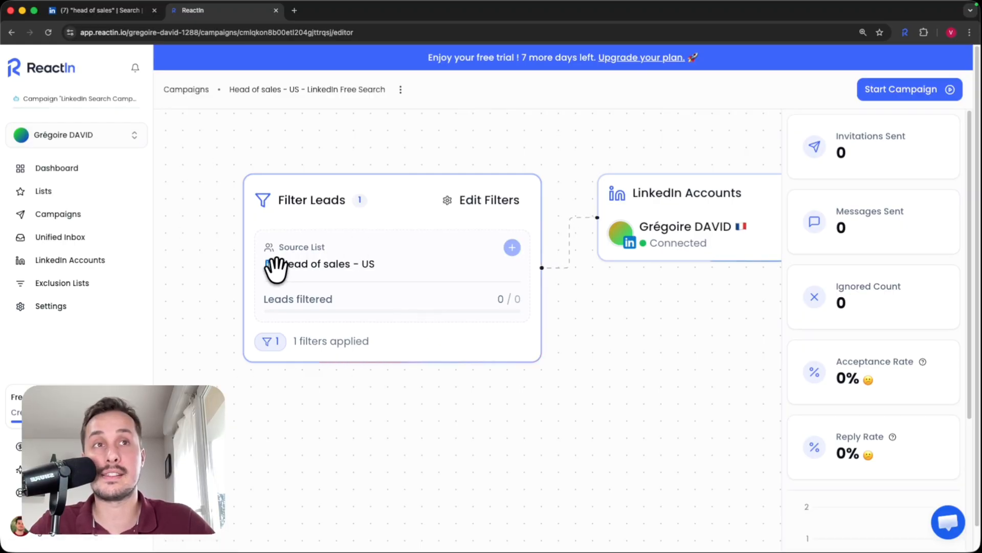
{"action": "left_click_drag", "start_coordinate": [642, 358], "coordinate": [363, 366]}
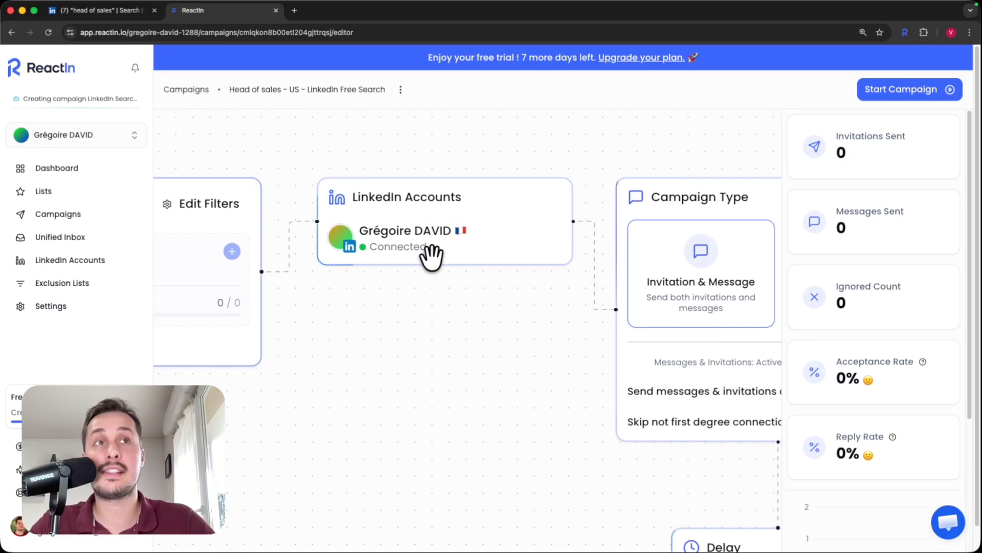
{"action": "left_click_drag", "start_coordinate": [535, 380], "coordinate": [257, 352]}
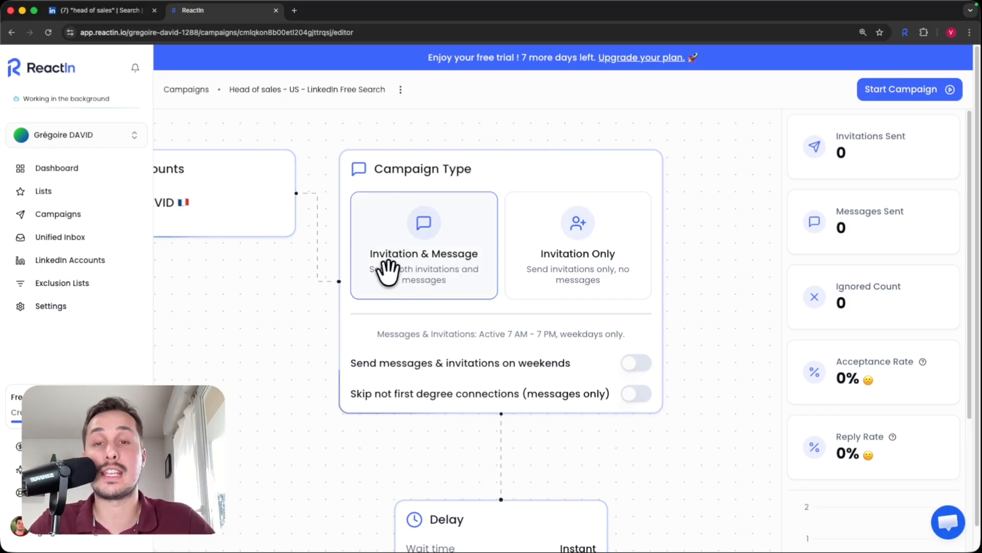
{"action": "scroll", "coordinate": [609, 333], "scroll_direction": "down", "scroll_amount": 3}
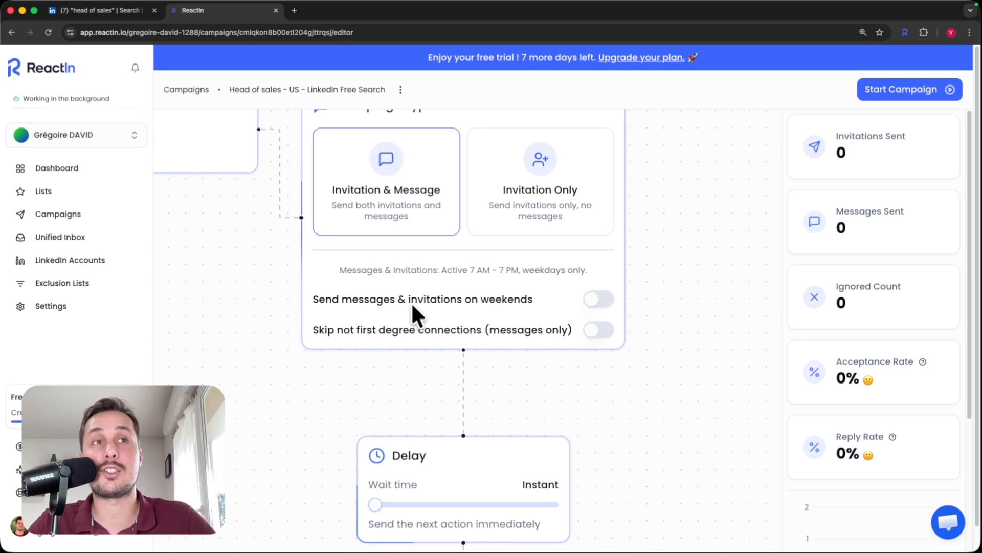
{"action": "left_click_drag", "start_coordinate": [599, 384], "coordinate": [609, 361]}
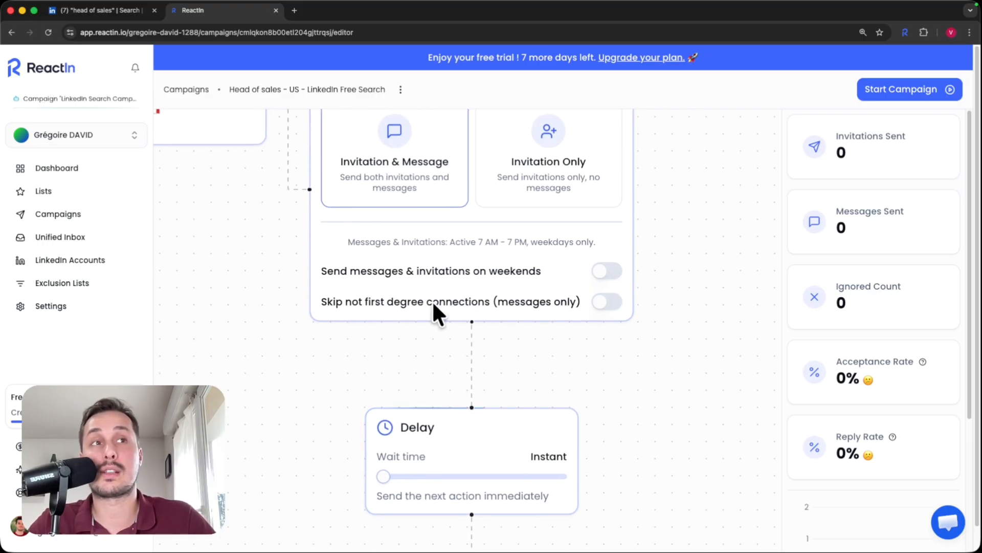
{"action": "scroll", "coordinate": [541, 327], "scroll_direction": "down", "scroll_amount": 5}
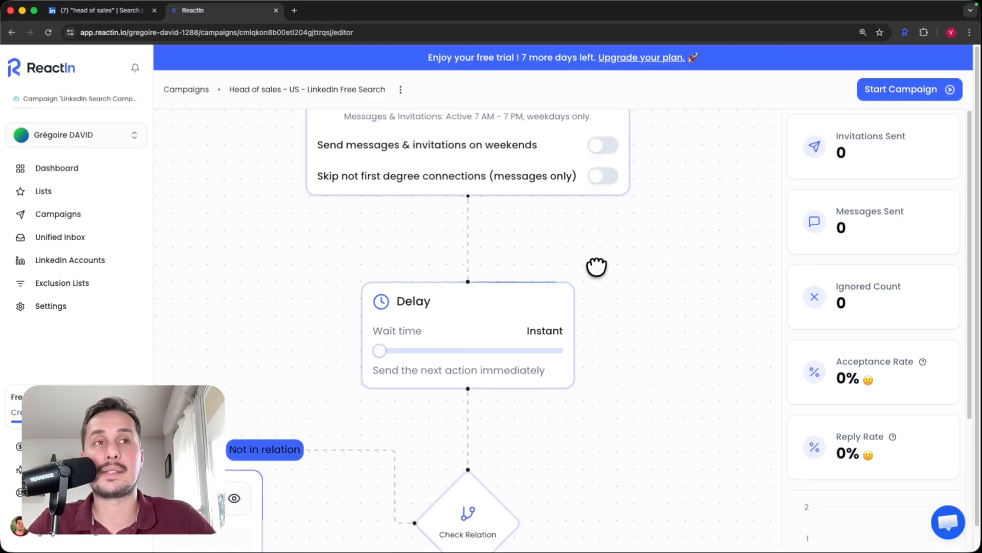
{"action": "scroll", "coordinate": [577, 261], "scroll_direction": "down", "scroll_amount": 5}
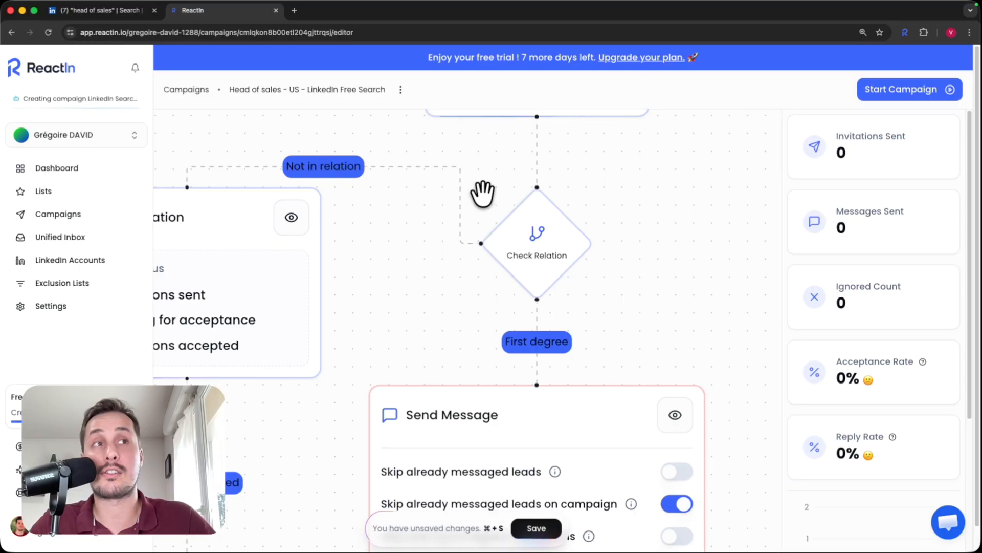
{"action": "scroll", "coordinate": [645, 361], "scroll_direction": "down", "scroll_amount": 3}
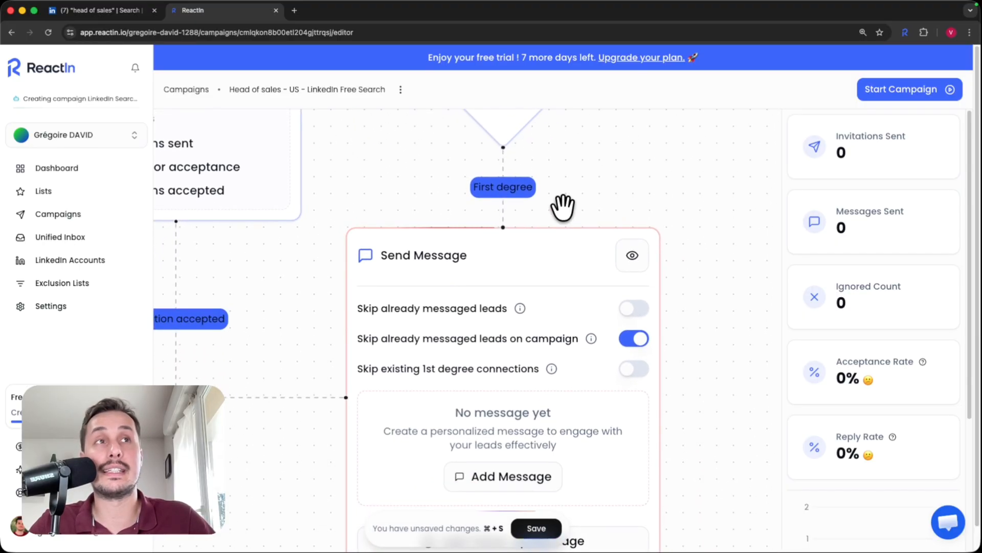
{"action": "scroll", "coordinate": [596, 241], "scroll_direction": "down", "scroll_amount": 2}
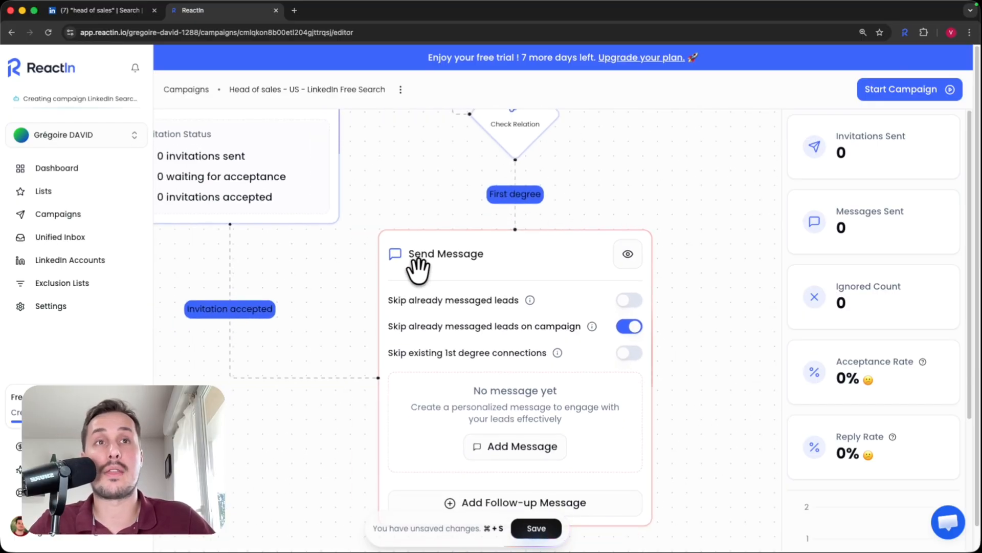
{"action": "left_click_drag", "start_coordinate": [393, 200], "coordinate": [502, 335]}
{"action": "scroll", "coordinate": [430, 208], "scroll_direction": "up", "scroll_amount": 3}
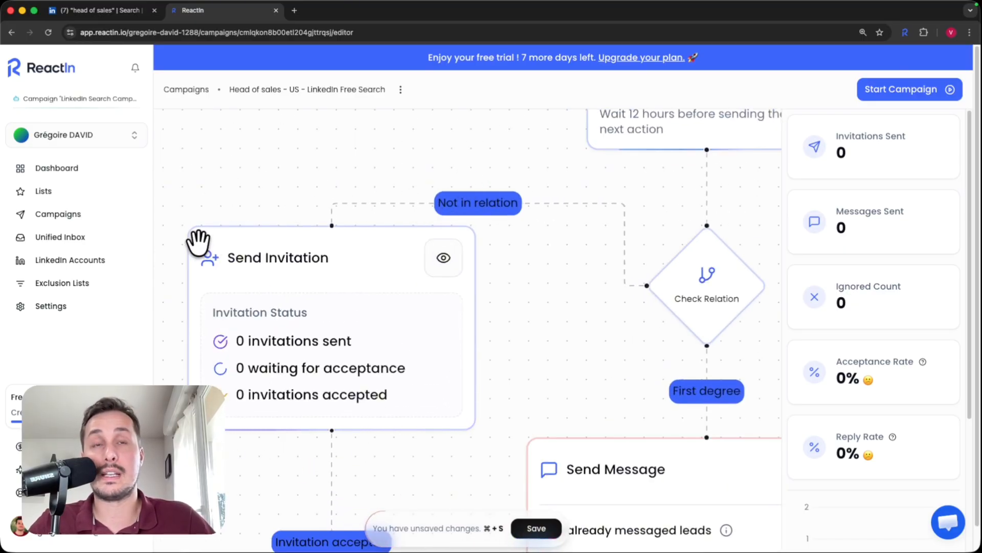
{"action": "left_click_drag", "start_coordinate": [508, 389], "coordinate": [500, 217]}
{"action": "scroll", "coordinate": [471, 311], "scroll_direction": "down", "scroll_amount": 5}
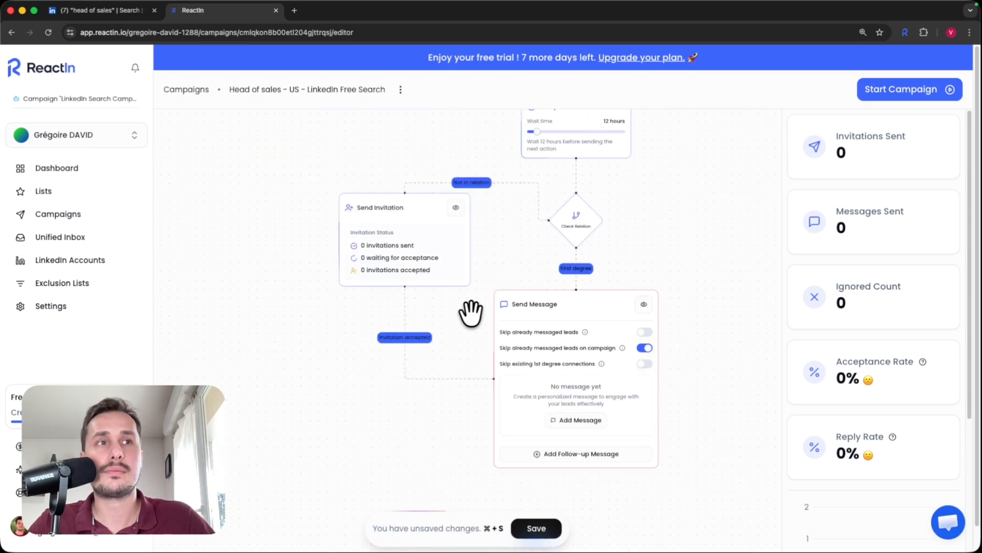
{"action": "left_click_drag", "start_coordinate": [471, 313], "coordinate": [383, 296]}
{"action": "scroll", "coordinate": [633, 393], "scroll_direction": "up", "scroll_amount": 3}
{"action": "left_click_drag", "start_coordinate": [254, 319], "coordinate": [285, 324]}
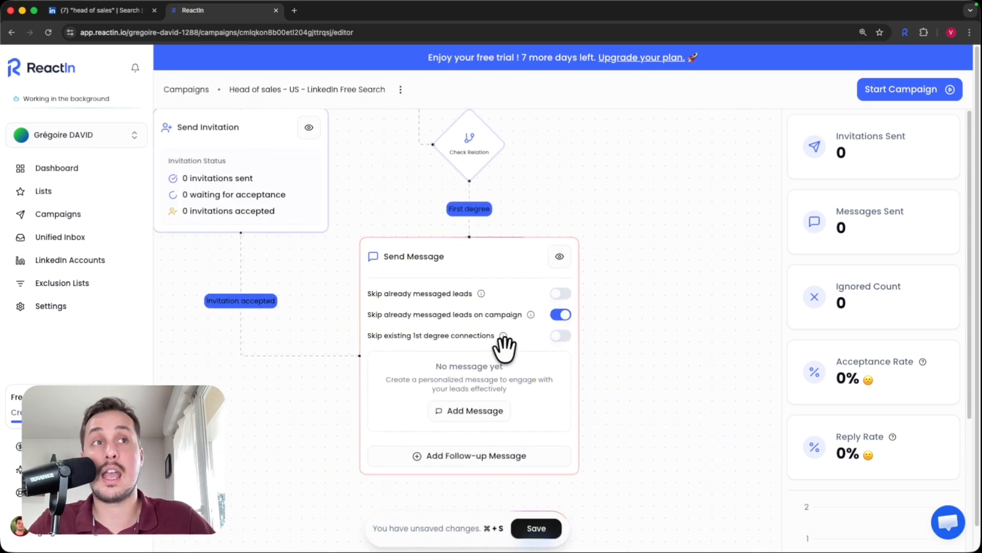
{"action": "scroll", "coordinate": [504, 344], "scroll_direction": "up", "scroll_amount": 2}
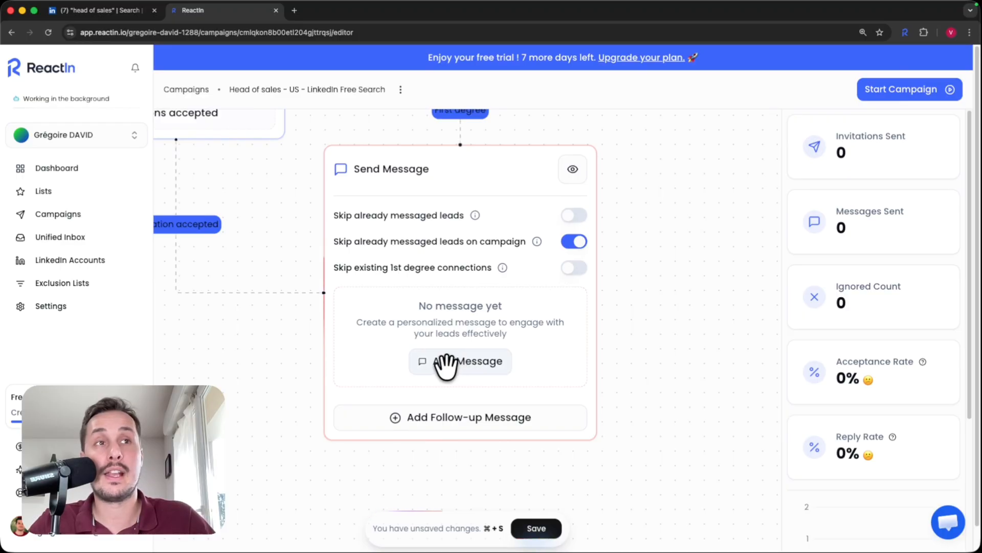
Step: Write the invitation-accepted message: a greeting with {{First Name}}, then the Sales Navigator question
{"action": "left_click", "coordinate": [486, 361]}
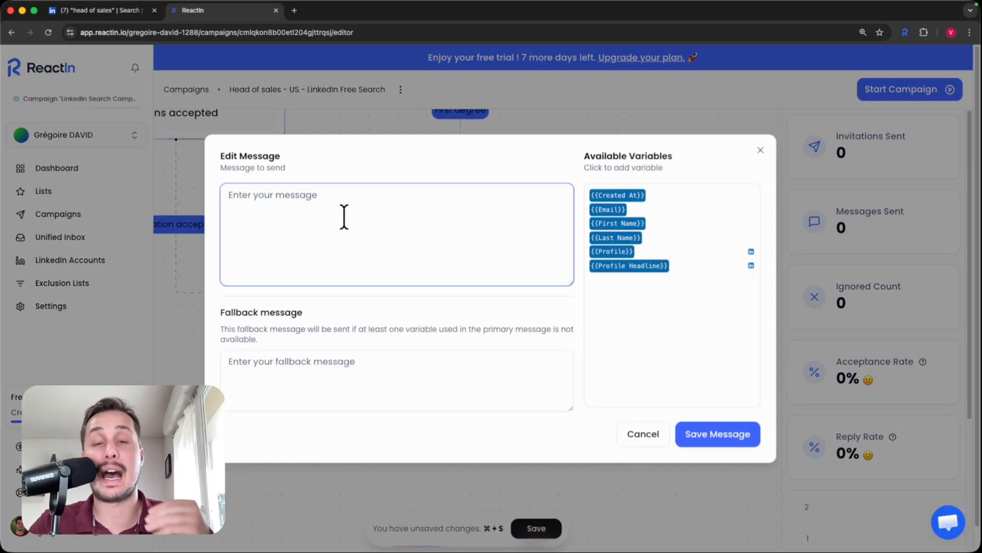
{"action": "type", "text": "Hi"}
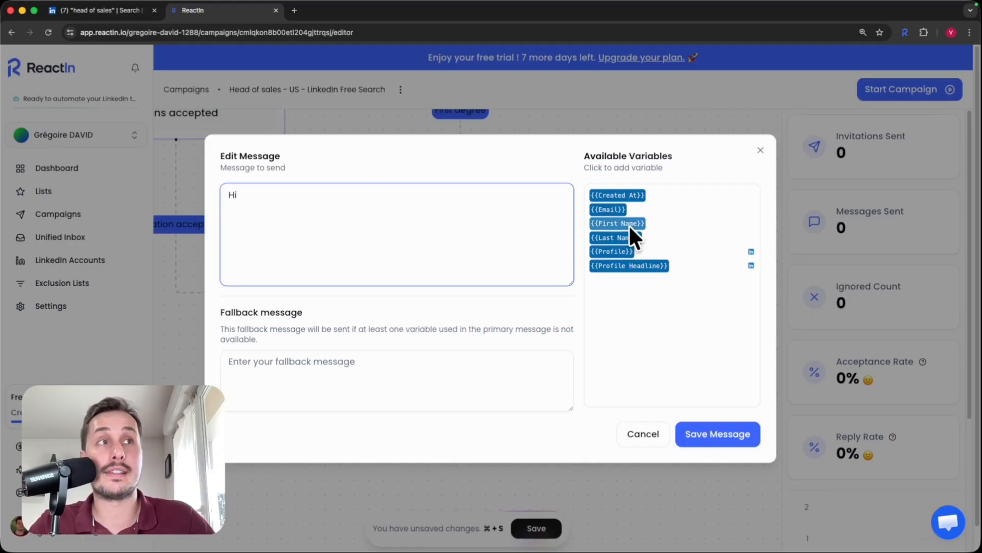
{"action": "left_click", "coordinate": [605, 223]}
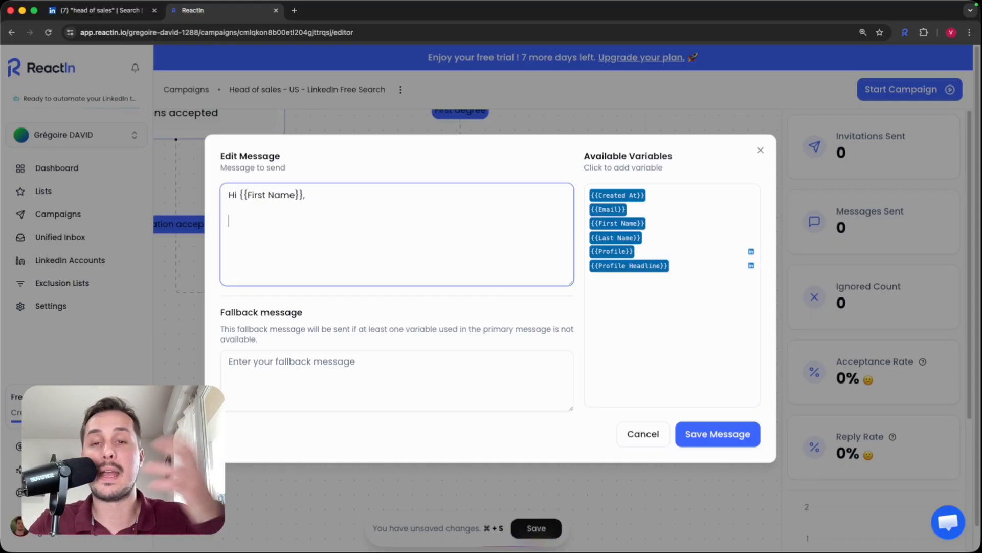
{"action": "key", "text": "Return"}
{"action": "key", "text": "Return"}
{"action": "type", "text": "Do you use Sales Navigator to build your list of leads?"}
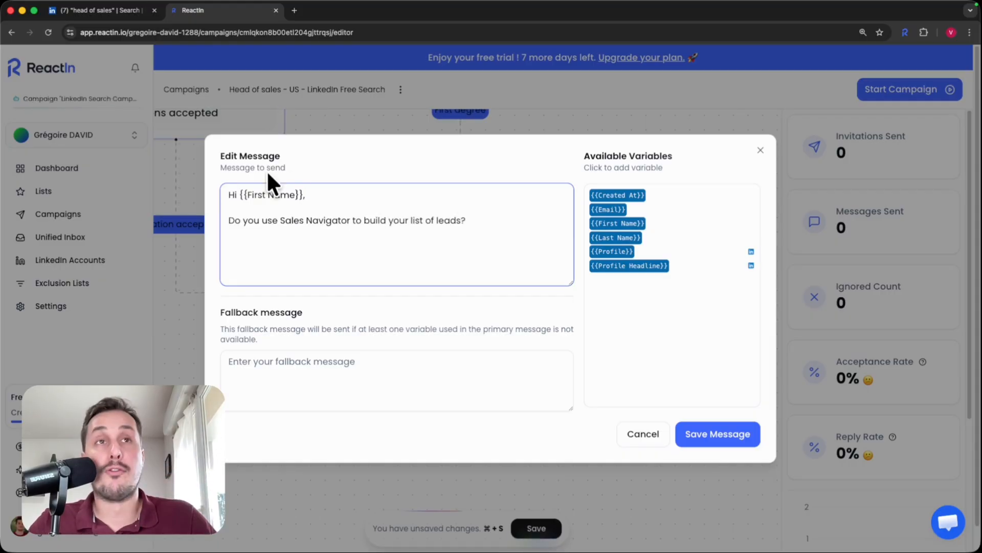
{"action": "left_click_drag", "start_coordinate": [225, 195], "coordinate": [320, 194]}
{"action": "left_click", "coordinate": [306, 220]}
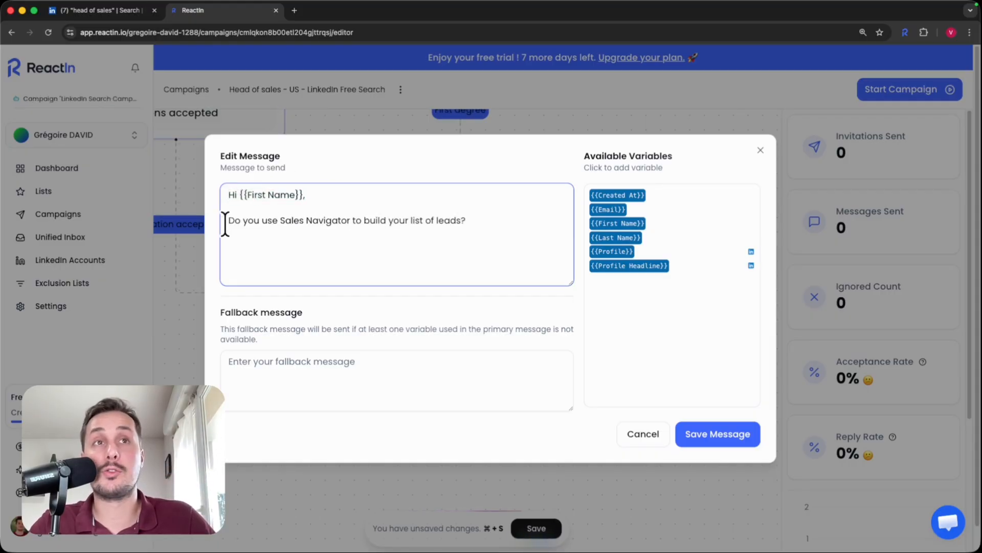
{"action": "left_click_drag", "start_coordinate": [225, 223], "coordinate": [443, 223]}
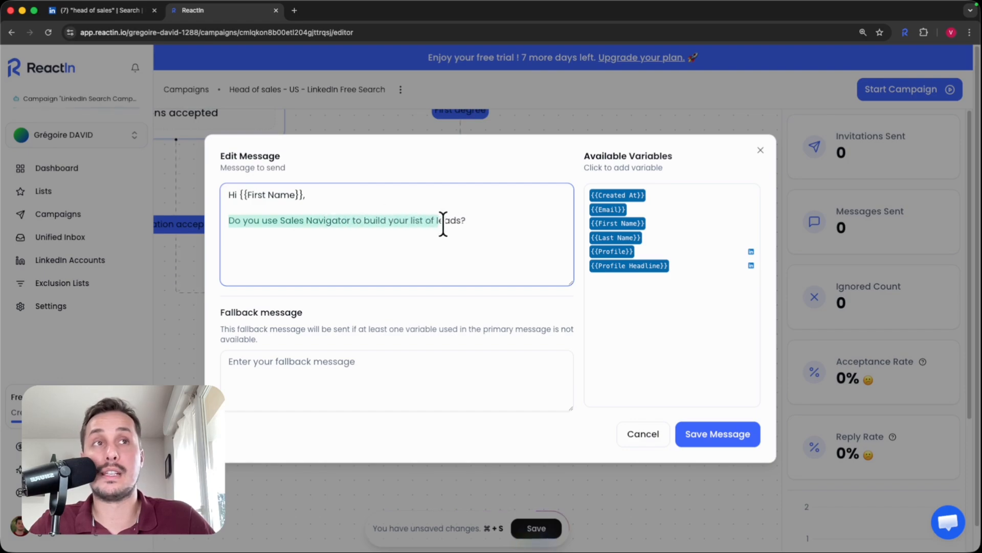
{"action": "left_click", "coordinate": [511, 225]}
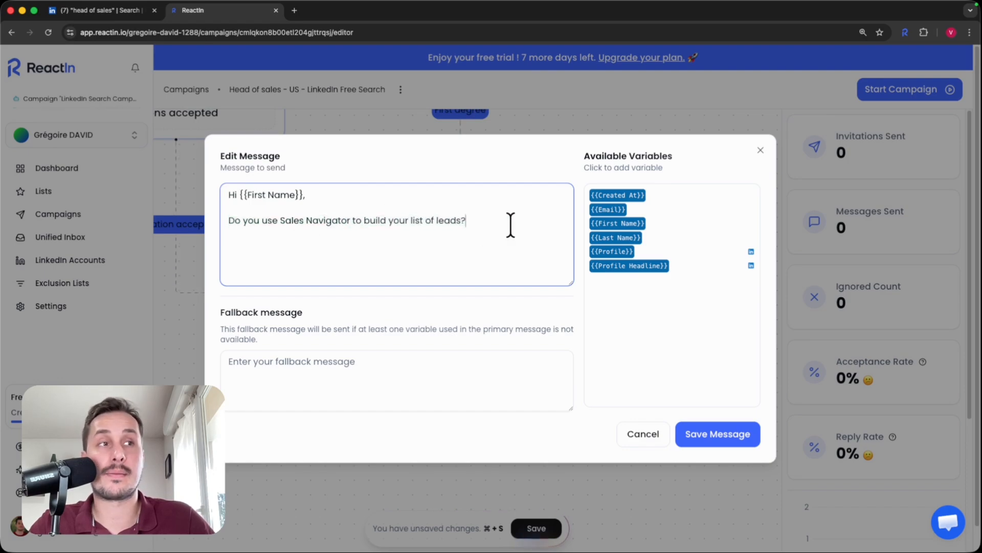
{"action": "left_click", "coordinate": [711, 435]}
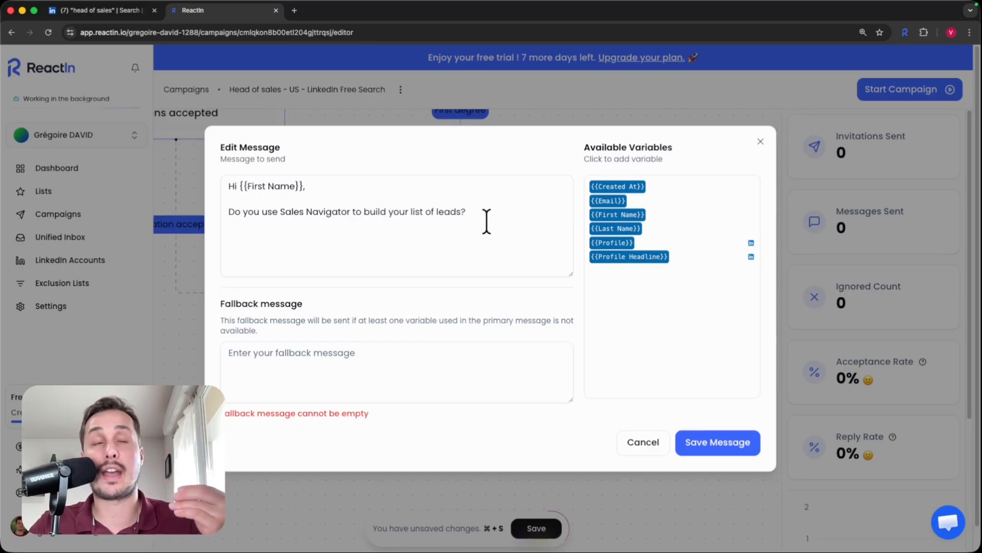
Step: Copy the message into the fallback field, remove {{First Name}} there, and save it
{"action": "left_click_drag", "start_coordinate": [476, 225], "coordinate": [215, 179]}
{"action": "left_click", "coordinate": [233, 199]}
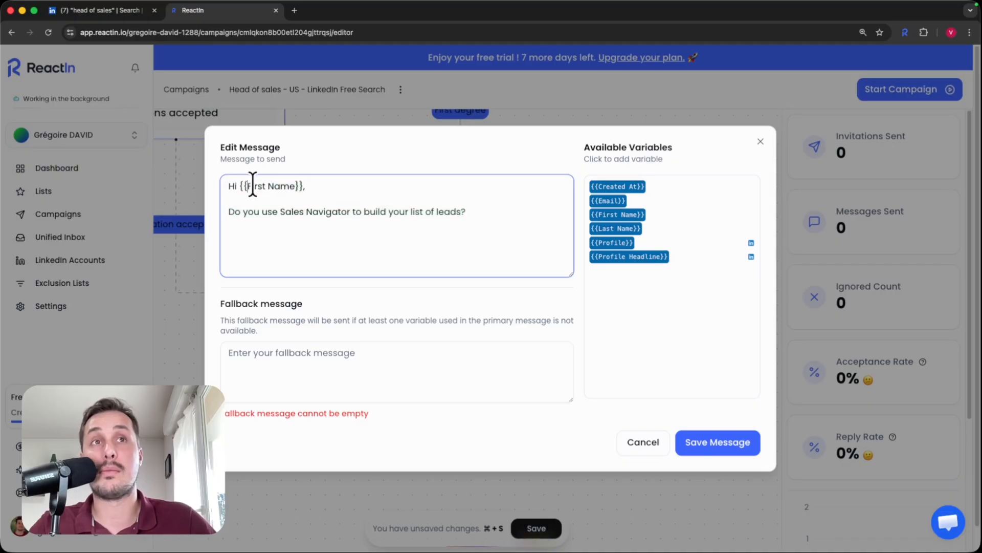
{"action": "key", "text": "super+a"}
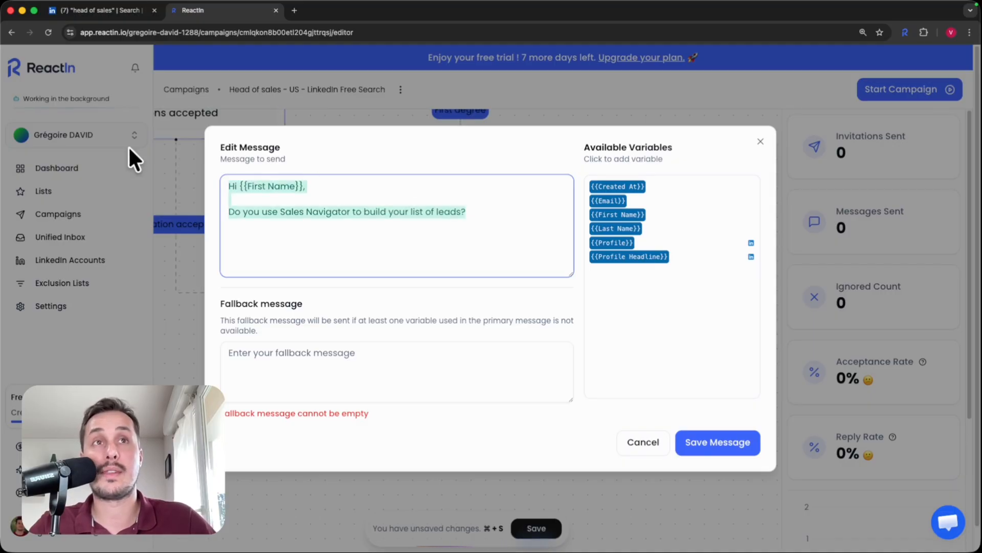
{"action": "left_click", "coordinate": [286, 389]}
{"action": "key", "text": "super+v"}
{"action": "left_click_drag", "start_coordinate": [296, 354], "coordinate": [248, 354]}
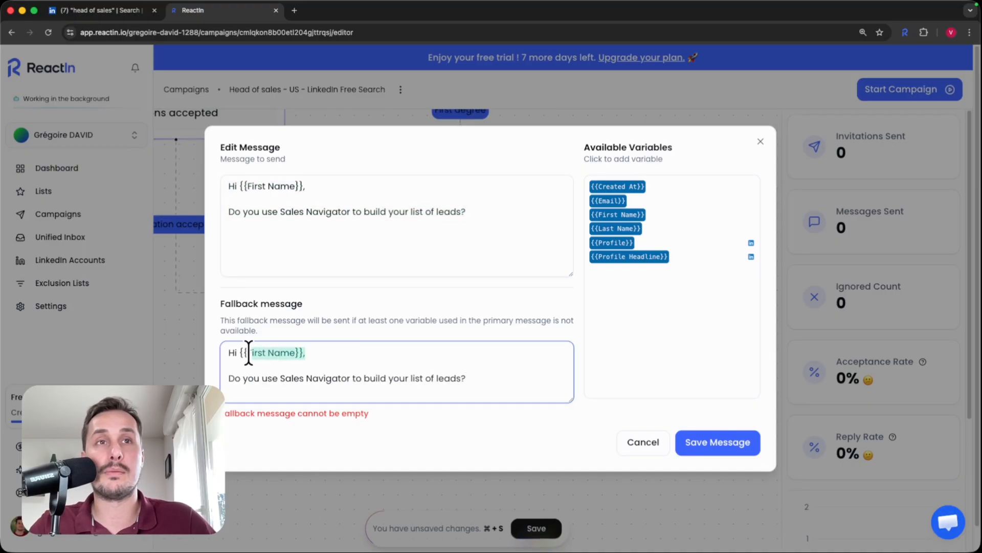
{"action": "key", "text": "BackSpace"}
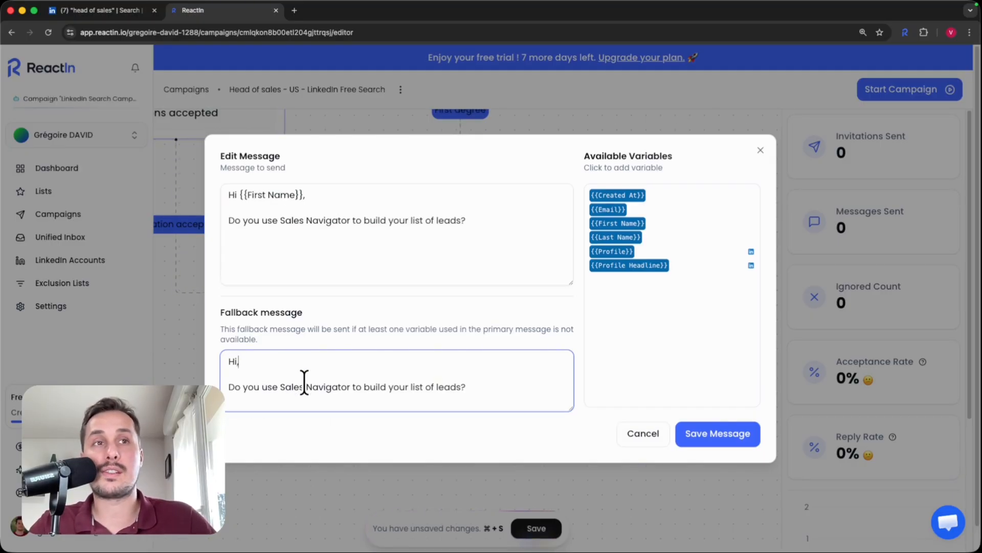
{"action": "left_click", "coordinate": [713, 434]}
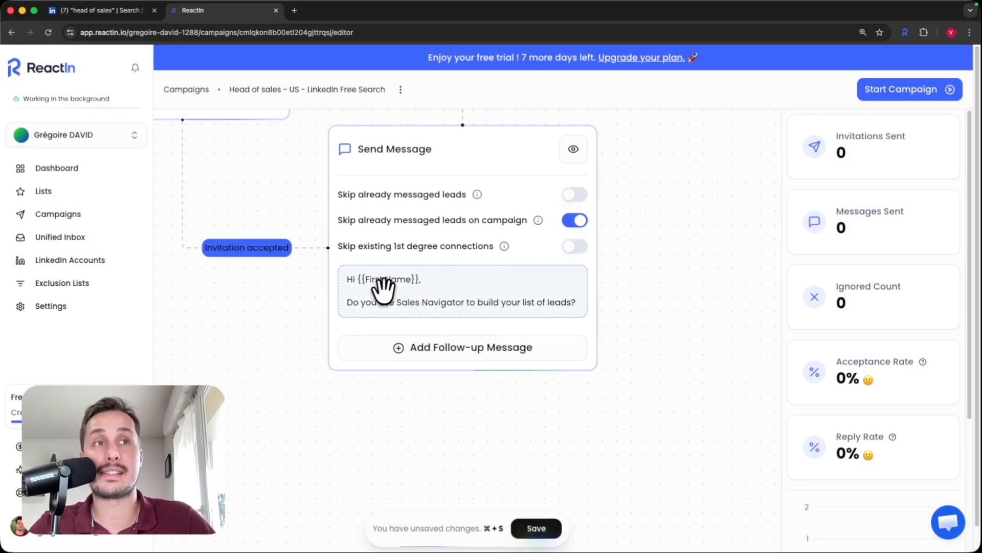
Step: Add a follow-up message 'Quick follow-up', with the same text as its fallback, and save it
{"action": "left_click_drag", "start_coordinate": [668, 444], "coordinate": [643, 431]}
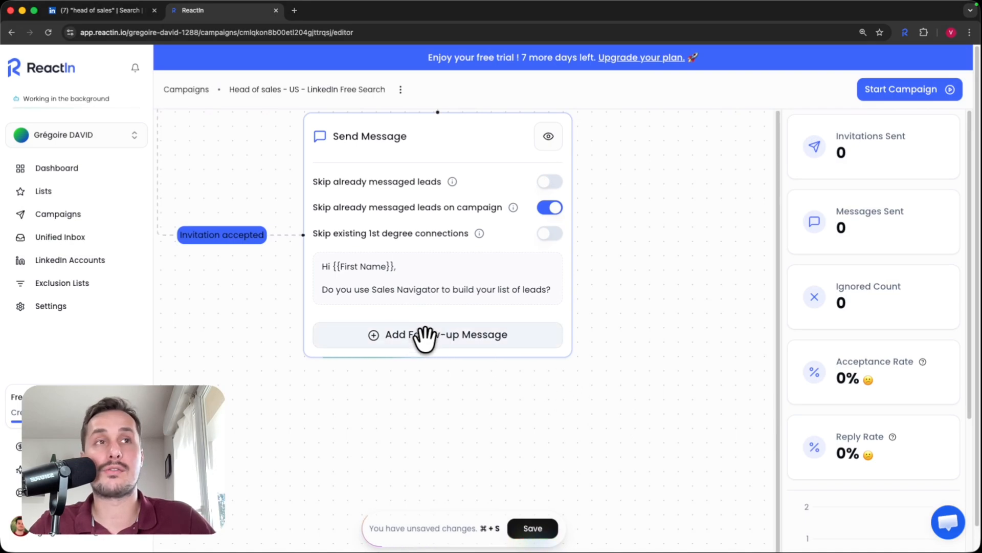
{"action": "left_click", "coordinate": [445, 344]}
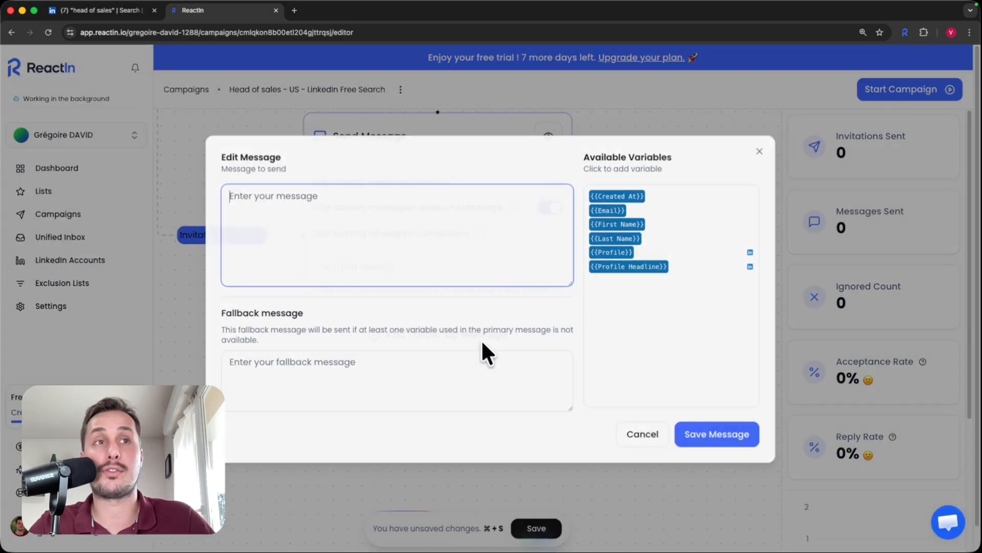
{"action": "type", "text": "Quick follow-up"}
{"action": "left_click_drag", "start_coordinate": [324, 195], "coordinate": [187, 179]}
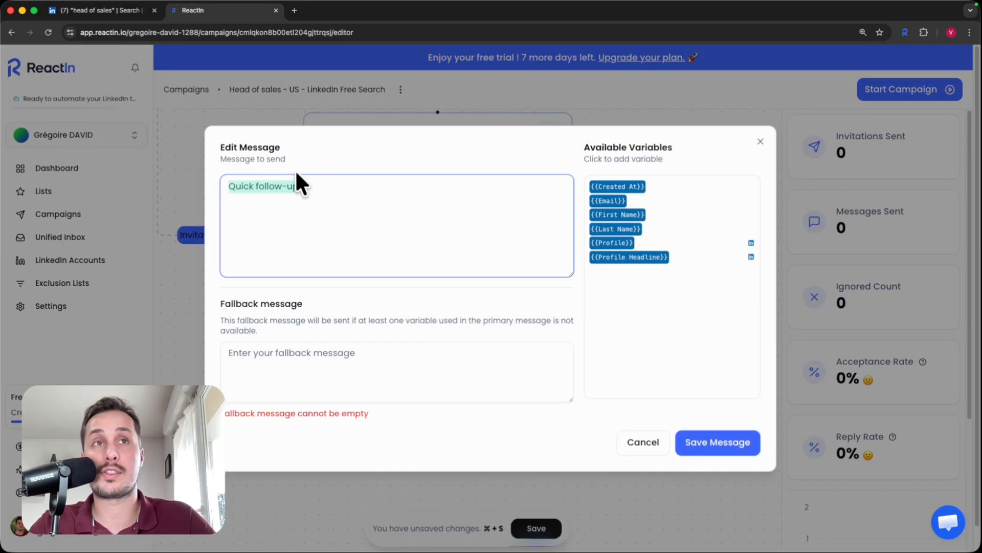
{"action": "key", "text": "super+c"}
{"action": "left_click", "coordinate": [429, 373]}
{"action": "key", "text": "super+v"}
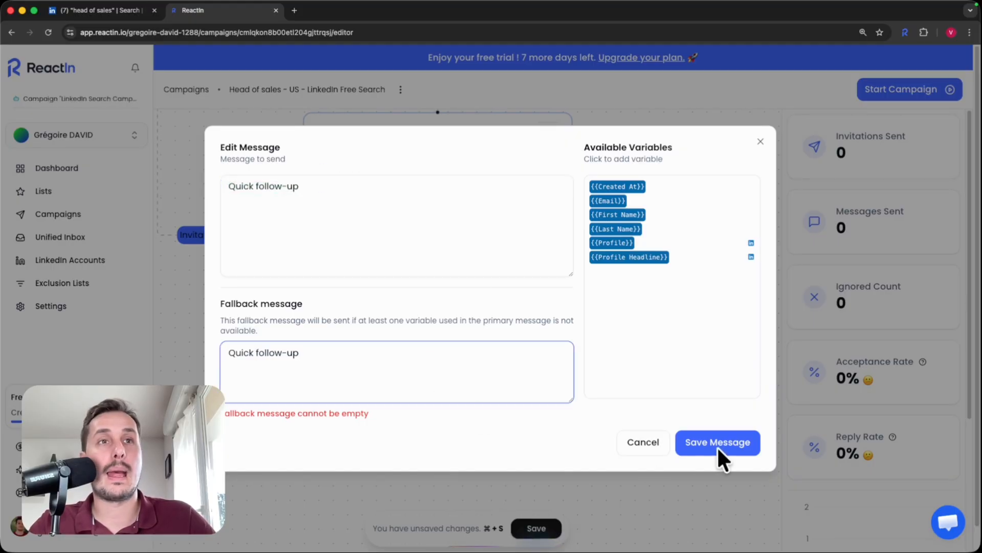
{"action": "left_click", "coordinate": [718, 443]}
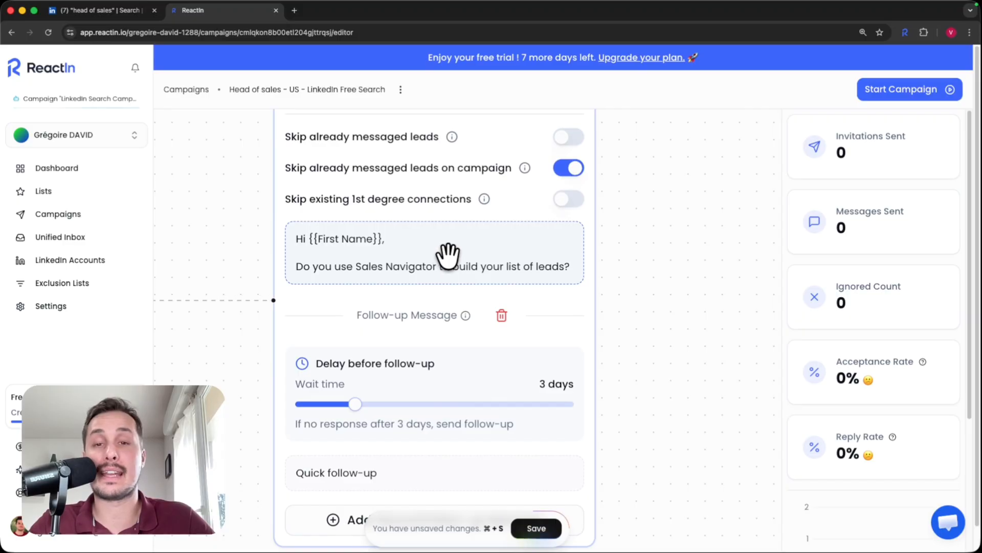
Step: Shorten the follow-up wait time from 3 days to 2 days
{"action": "left_click_drag", "start_coordinate": [614, 360], "coordinate": [602, 289]}
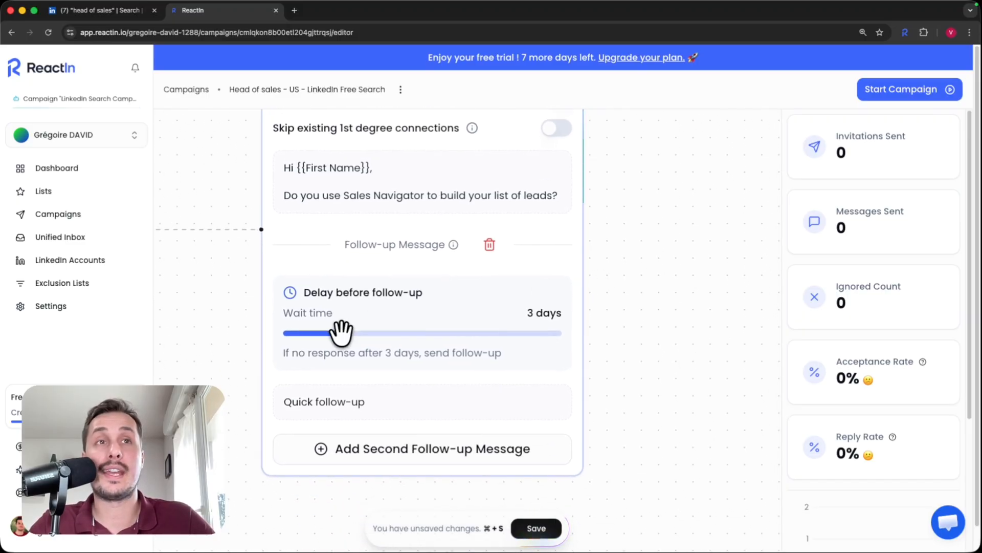
{"action": "left_click_drag", "start_coordinate": [340, 332], "coordinate": [332, 333]}
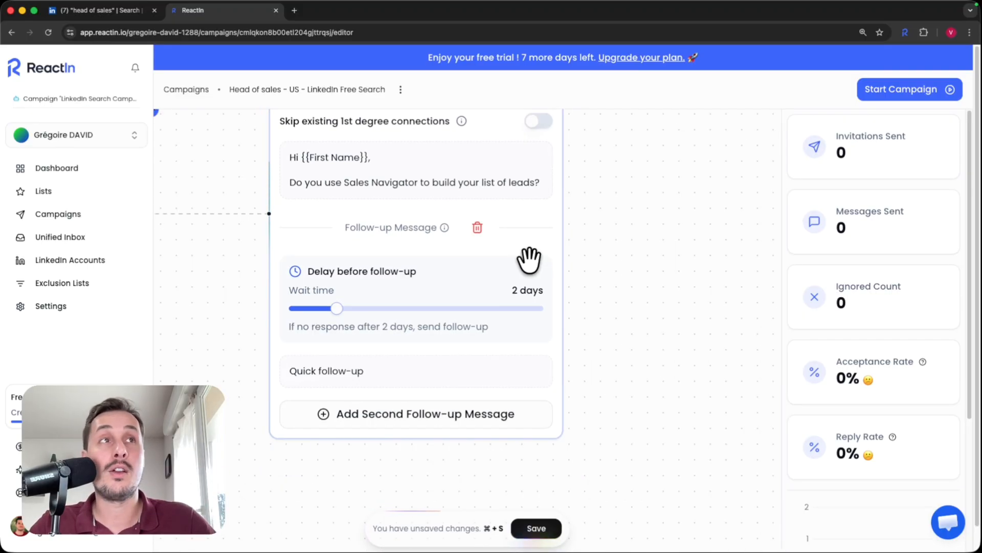
{"action": "scroll", "coordinate": [530, 259], "scroll_direction": "down", "scroll_amount": 5}
{"action": "left_click_drag", "start_coordinate": [577, 225], "coordinate": [566, 399]}
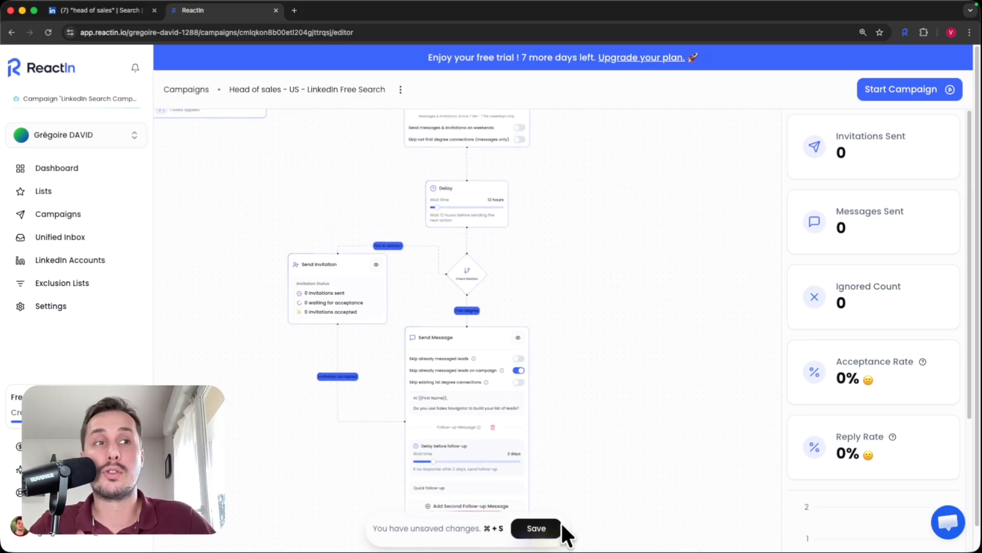
Step: Save and start the campaign, view the Campaigns list, then return to the LinkedIn search
{"action": "left_click", "coordinate": [540, 531]}
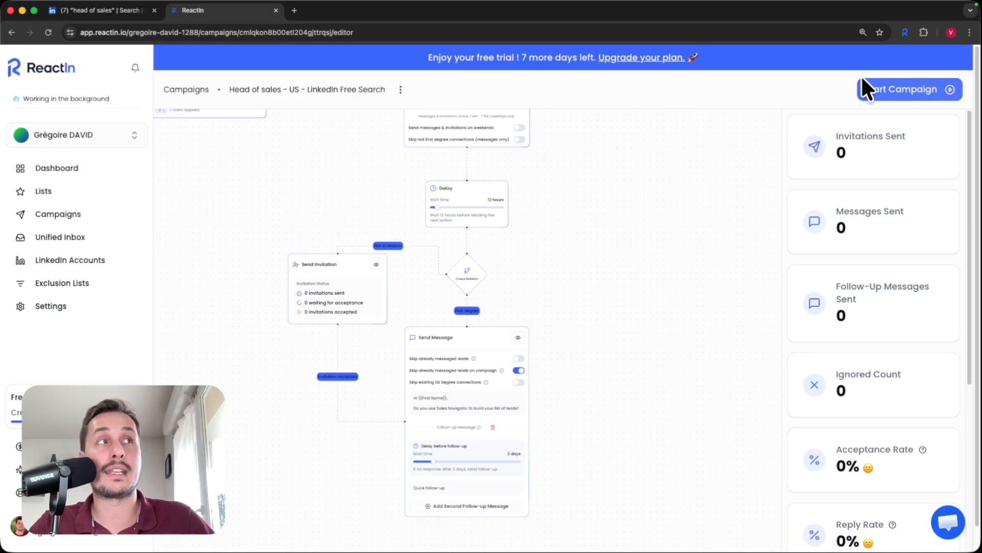
{"action": "left_click", "coordinate": [921, 88]}
{"action": "left_click", "coordinate": [70, 215]}
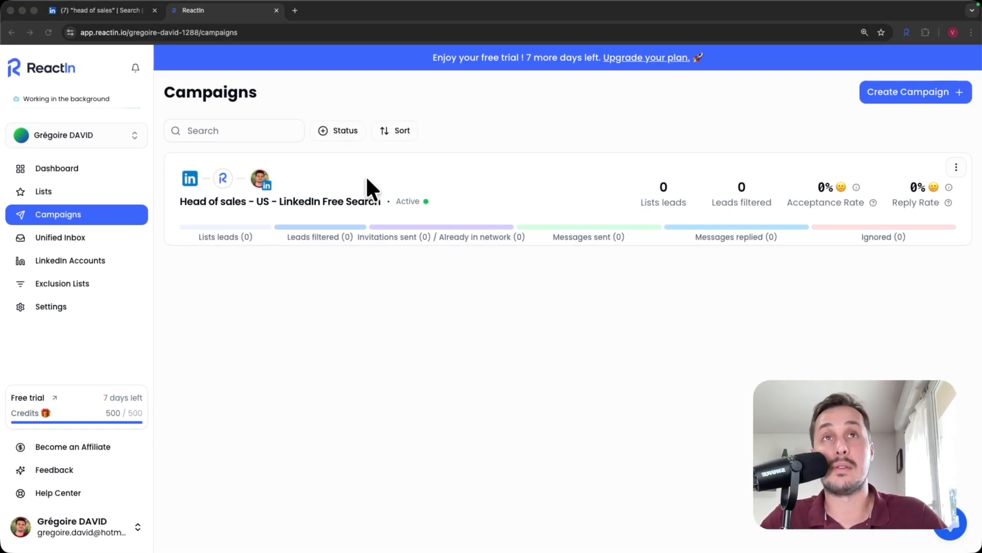
{"action": "left_click", "coordinate": [108, 10]}
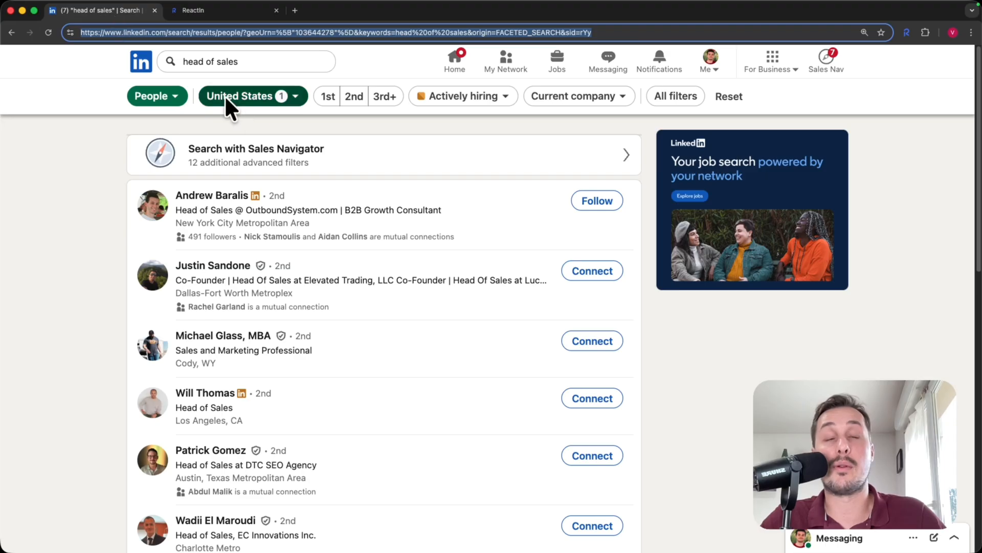
{"action": "scroll", "coordinate": [251, 181], "scroll_direction": "down", "scroll_amount": 3}
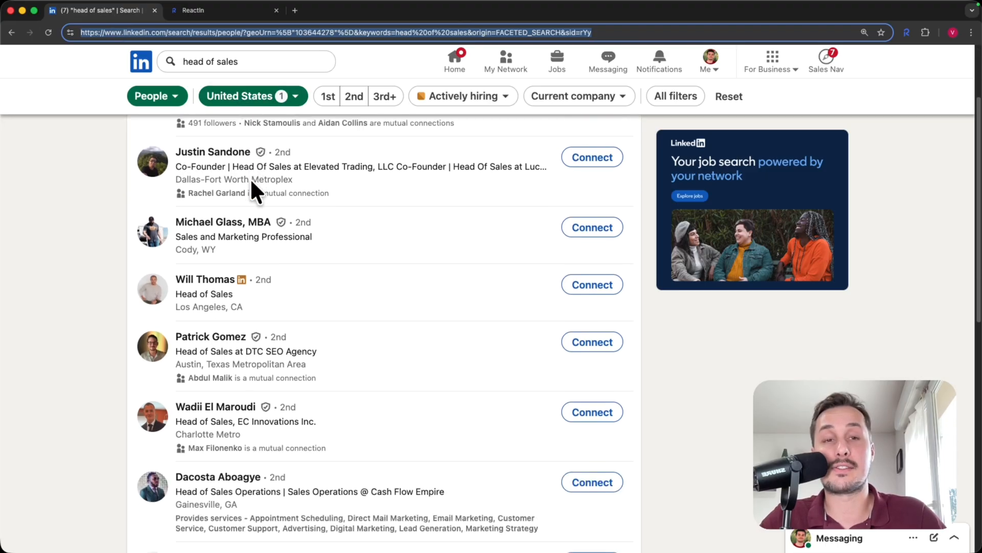
{"action": "scroll", "coordinate": [251, 182], "scroll_direction": "down", "scroll_amount": 2}
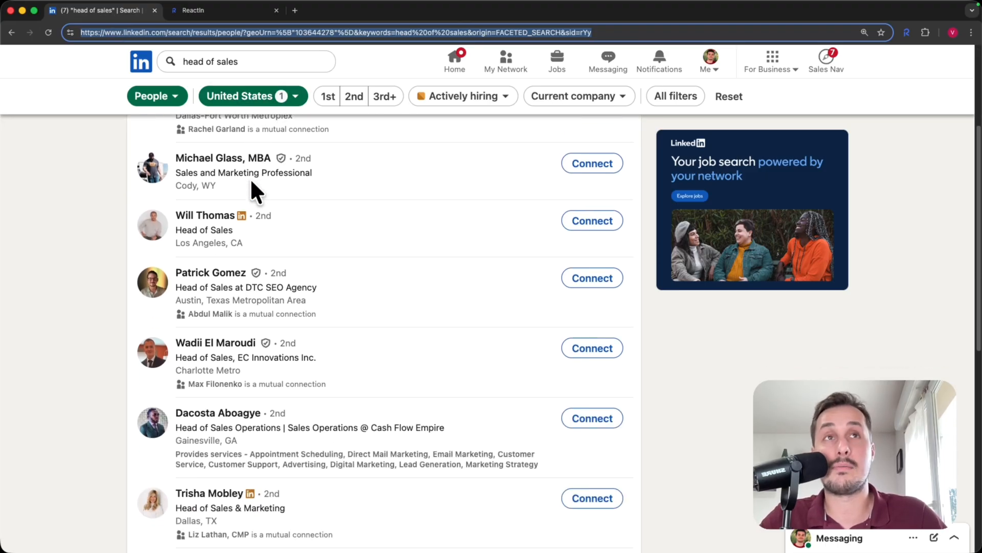
{"action": "scroll", "coordinate": [250, 179], "scroll_direction": "up", "scroll_amount": 5}
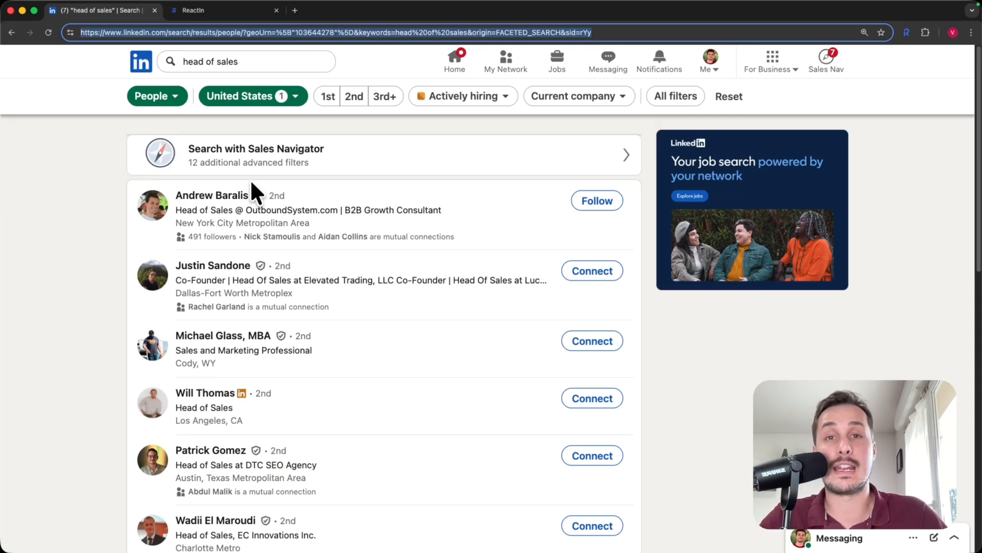